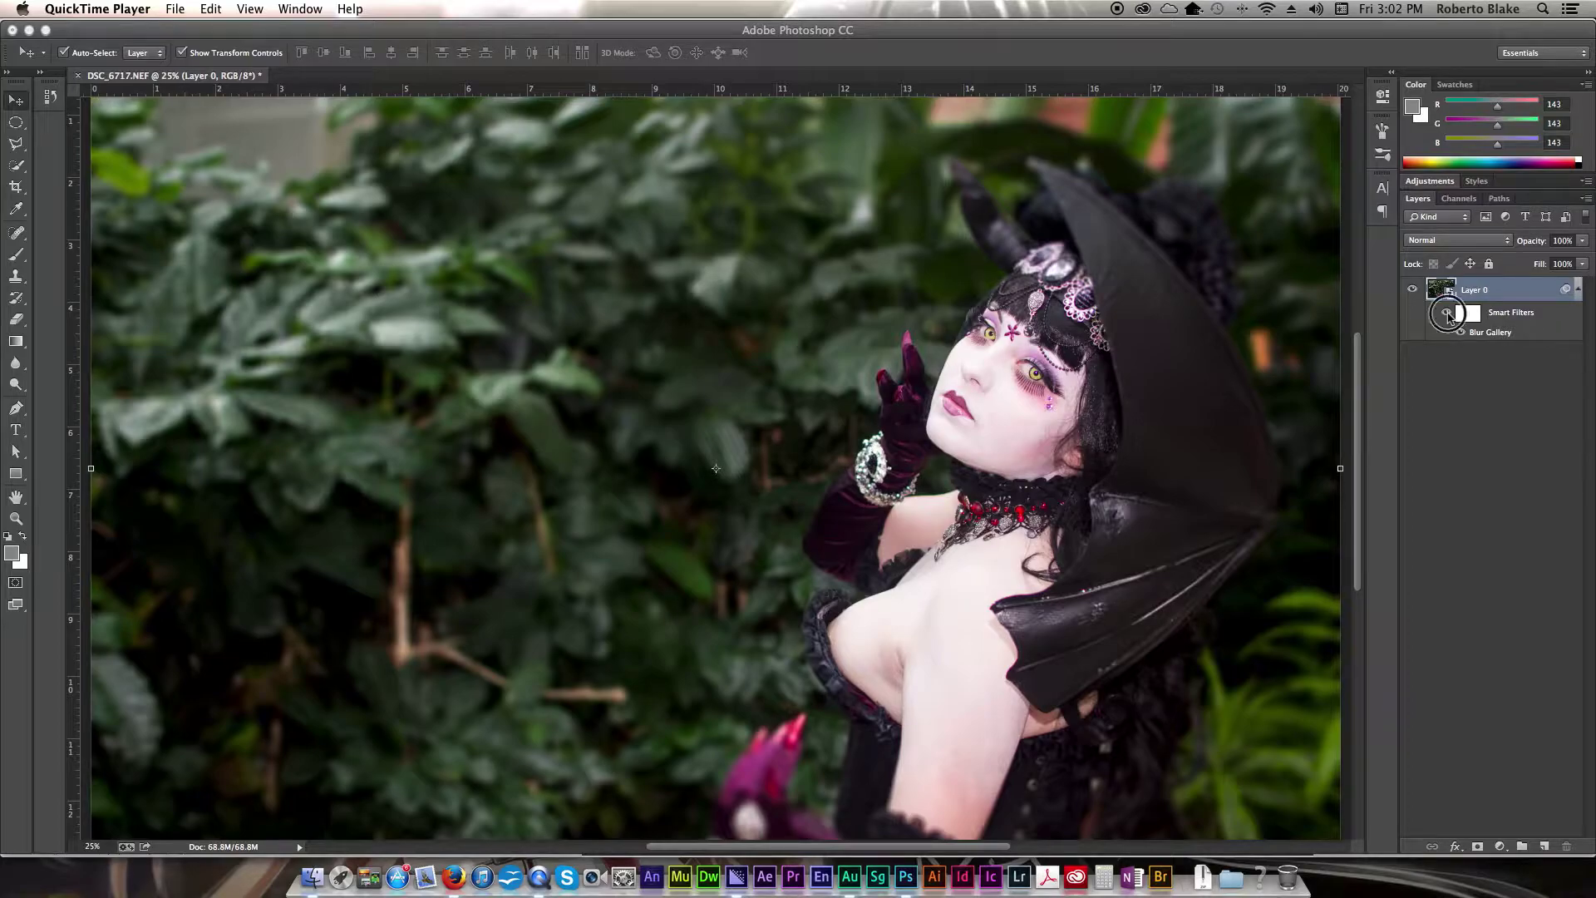
Step: Hide Layer 0's smart filter blur to reveal the sharp photo, then zoom out to the whole image
{"action": "left_click", "coordinate": [1447, 316]}
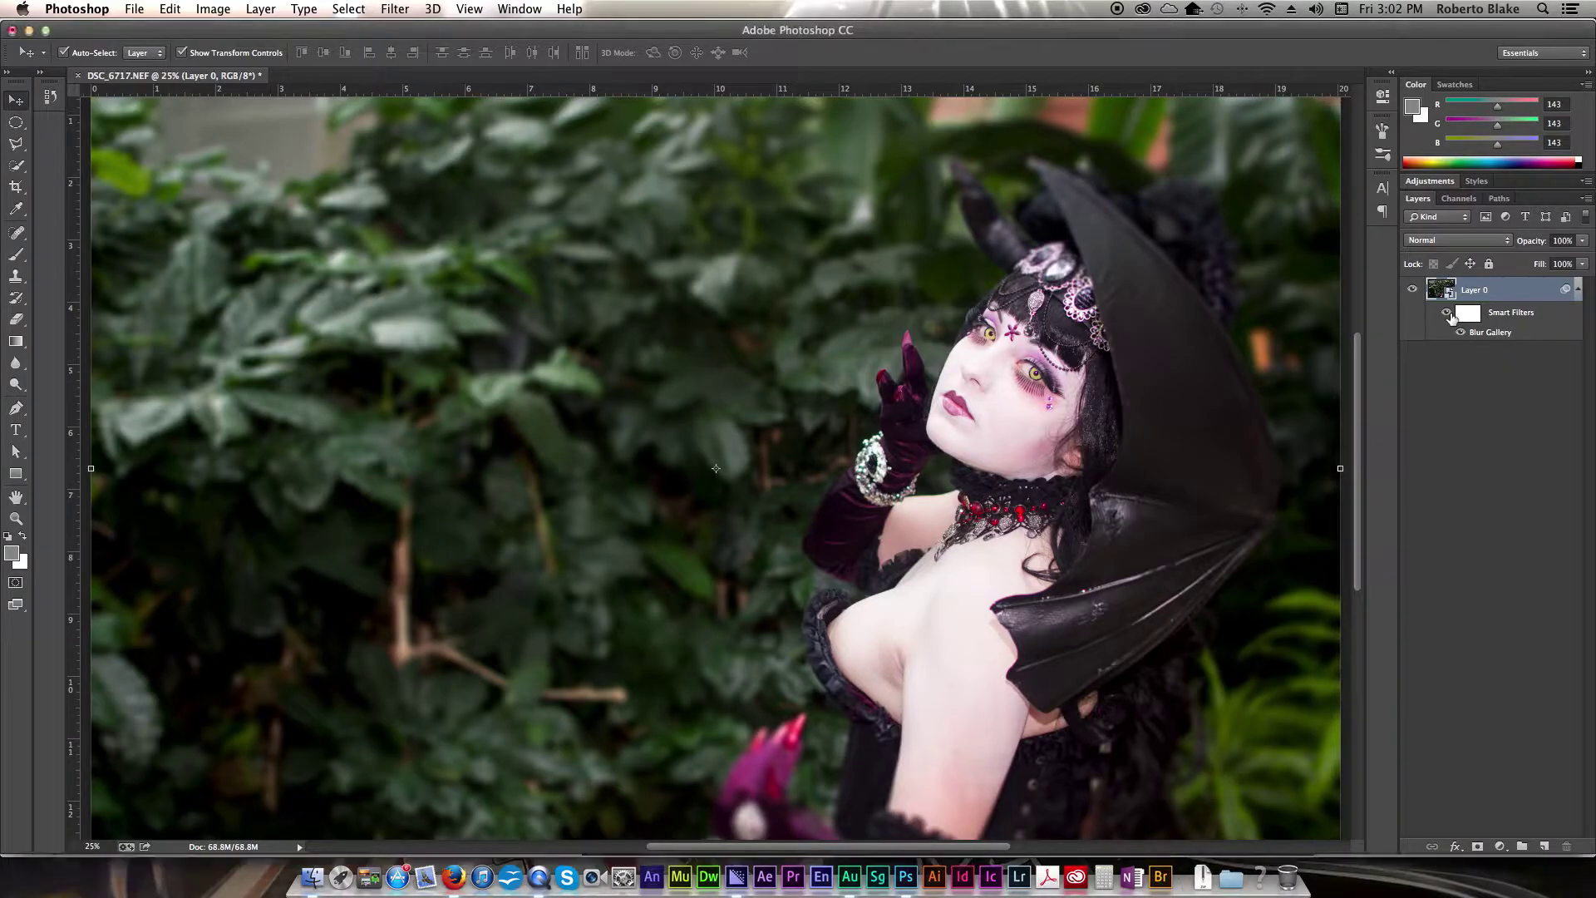
{"action": "left_click", "coordinate": [1449, 315]}
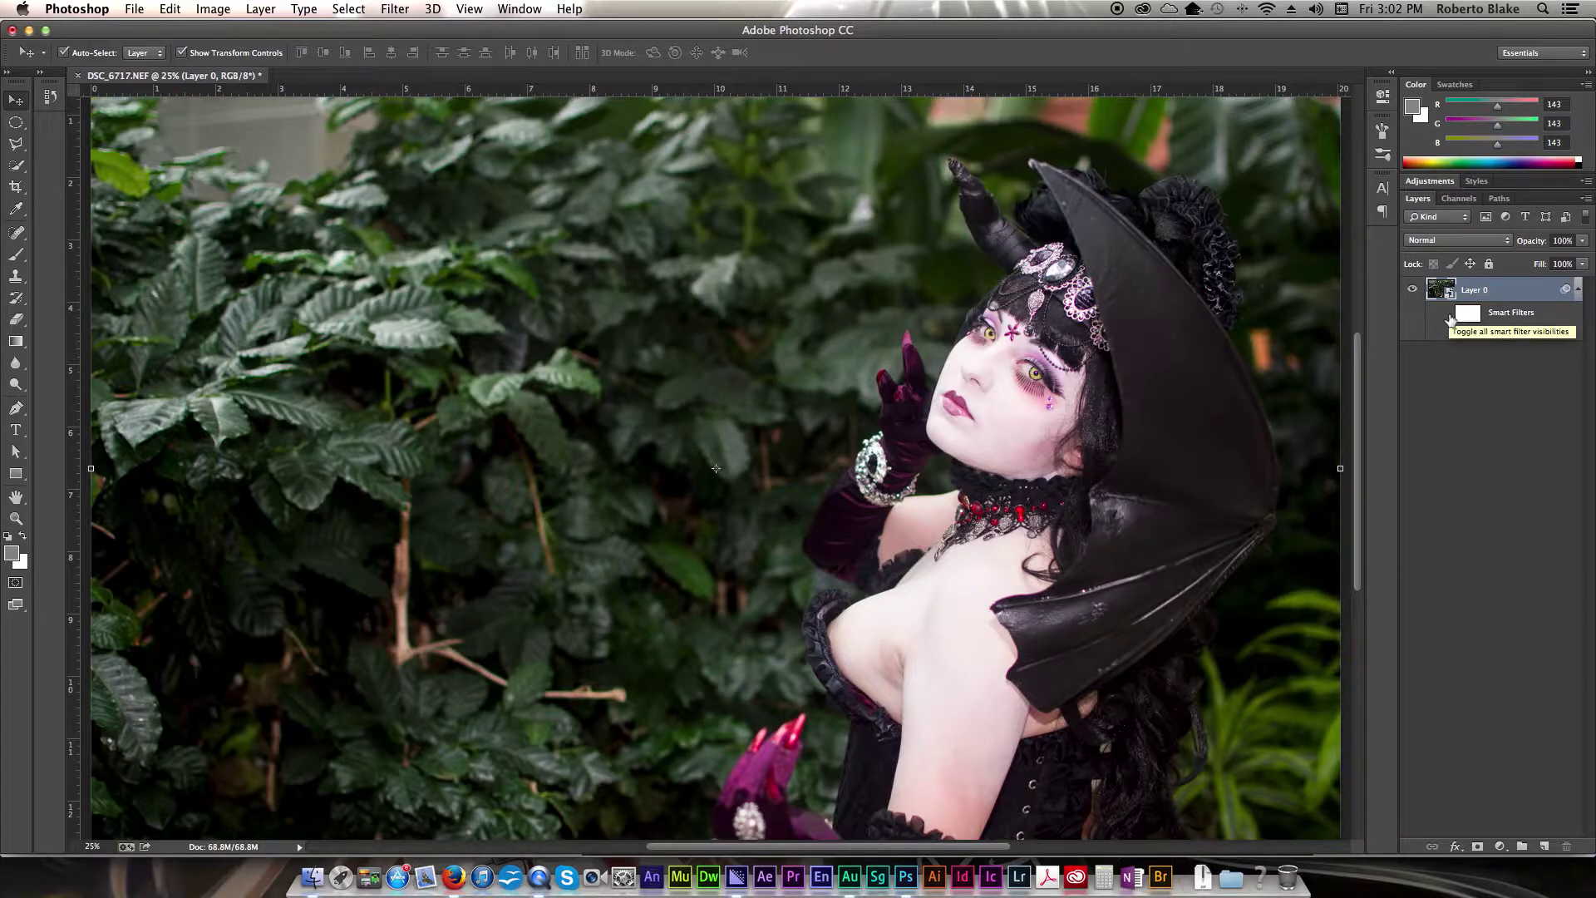
{"action": "key", "text": "super+minus"}
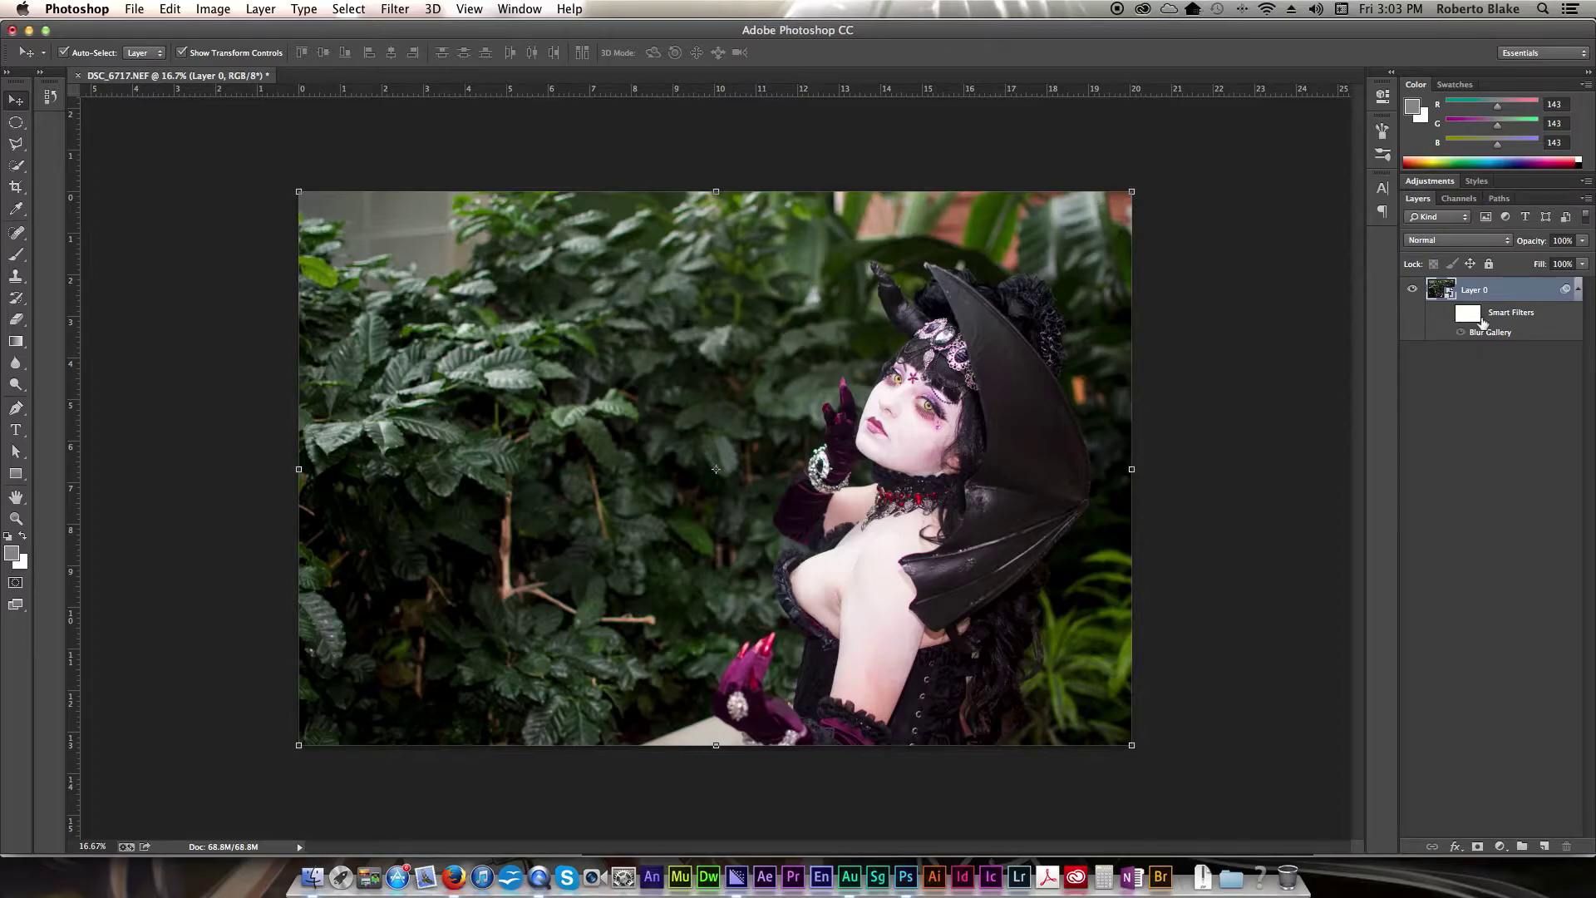
Step: Delete the old Blur Gallery smart filter and convert Layer 0 to a smart object
{"action": "left_click_drag", "start_coordinate": [1506, 323], "coordinate": [1568, 846]}
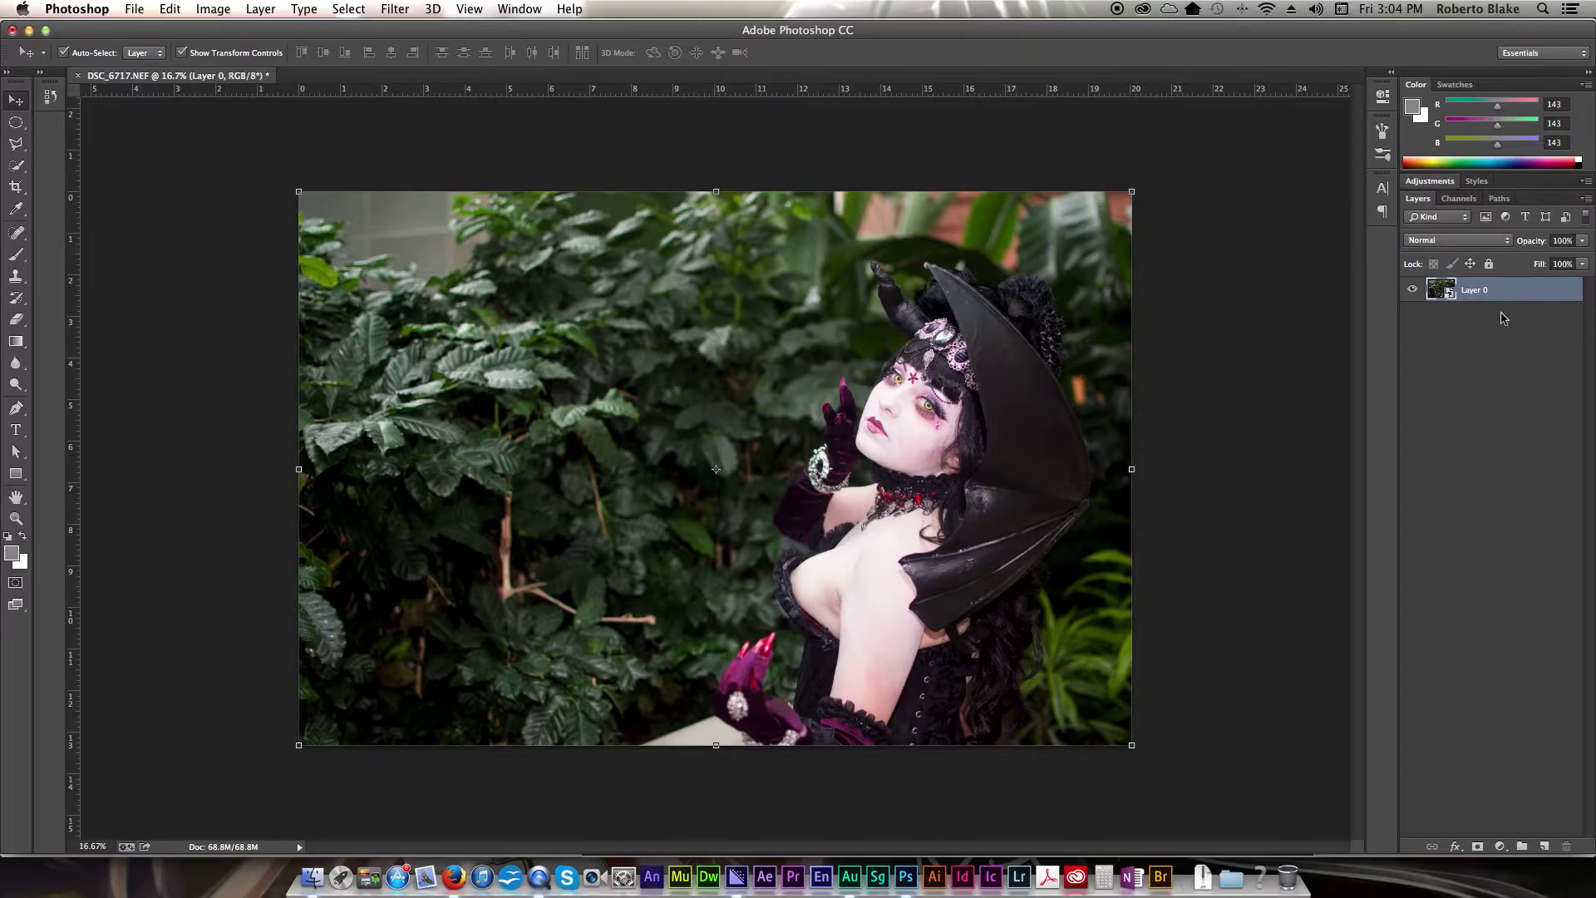
{"action": "right_click", "coordinate": [1472, 297]}
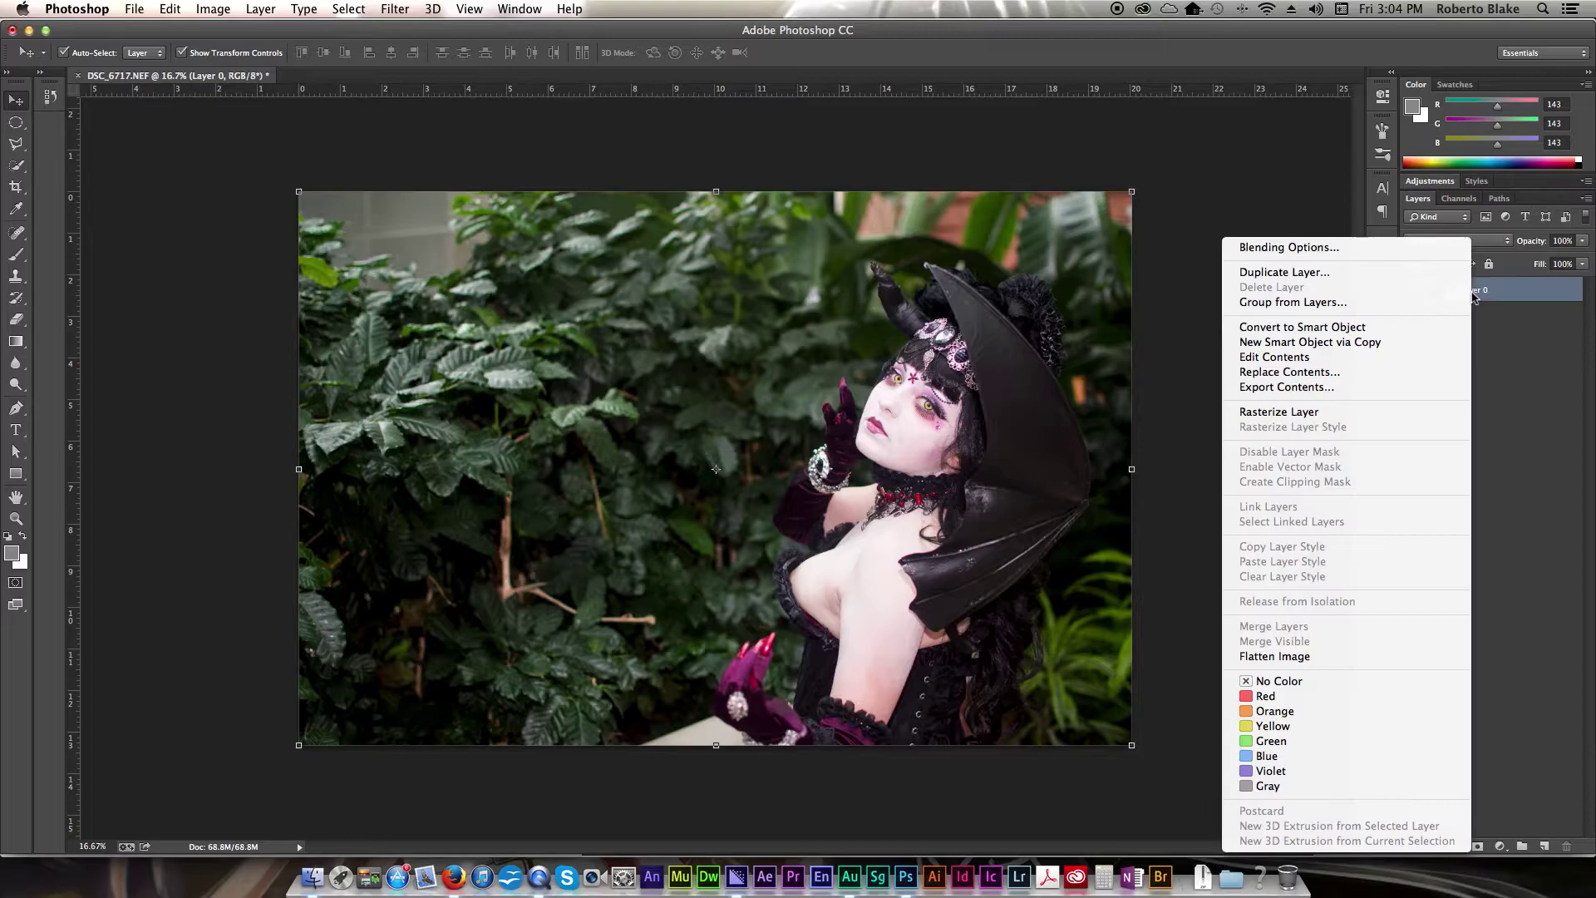
{"action": "left_click", "coordinate": [1409, 329]}
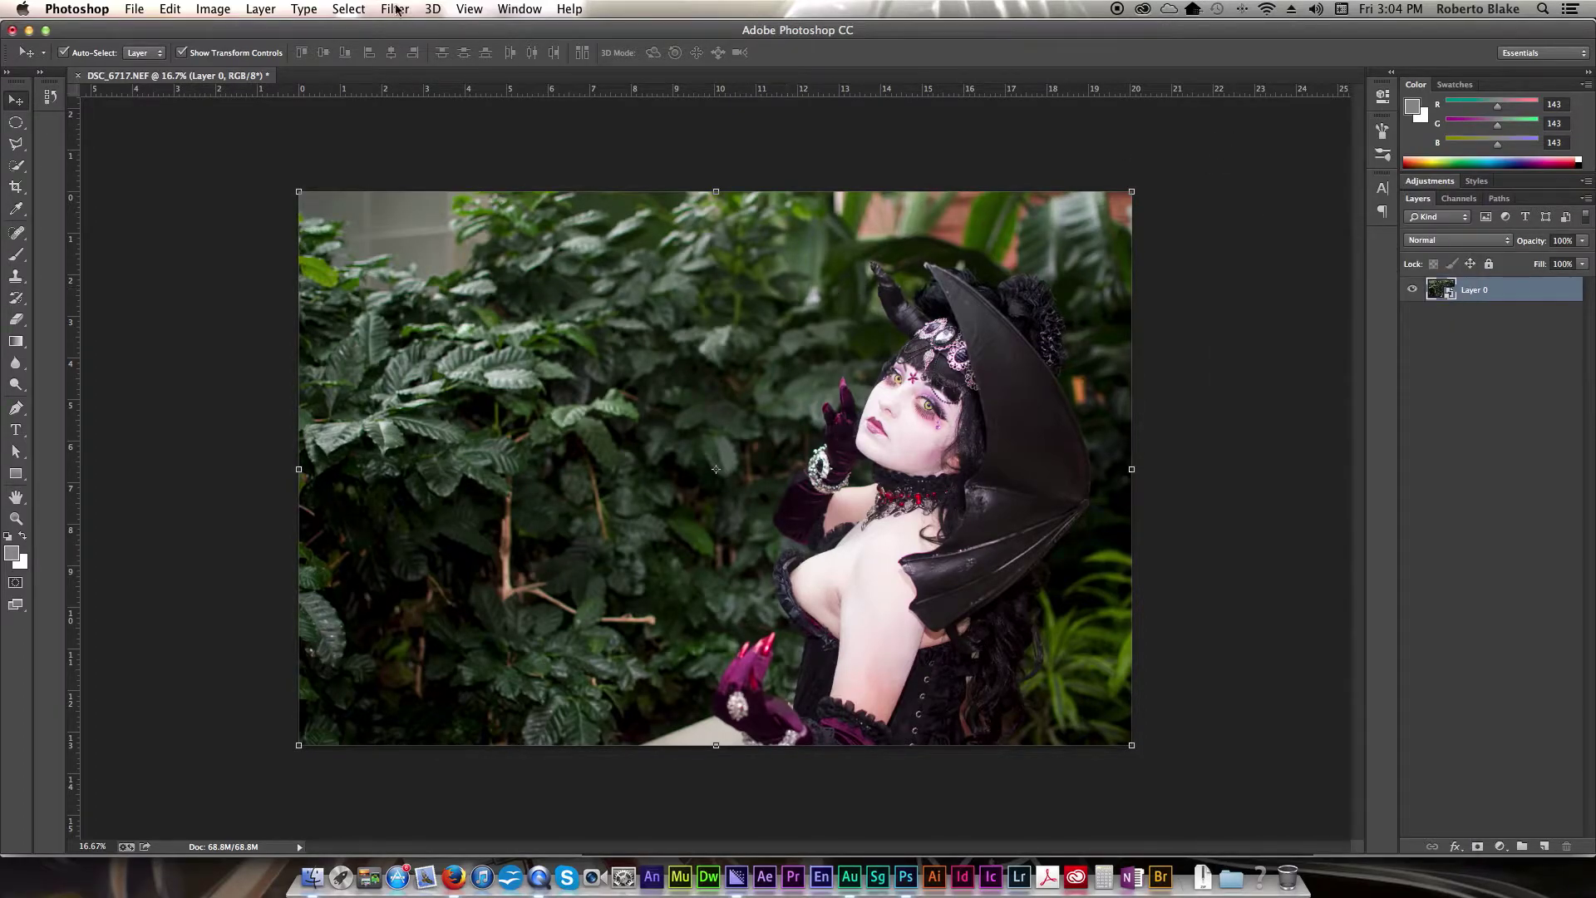
Step: Apply Filter > Blur > Iris Blur to the portrait, previewing at 15 px
{"action": "left_click", "coordinate": [397, 10]}
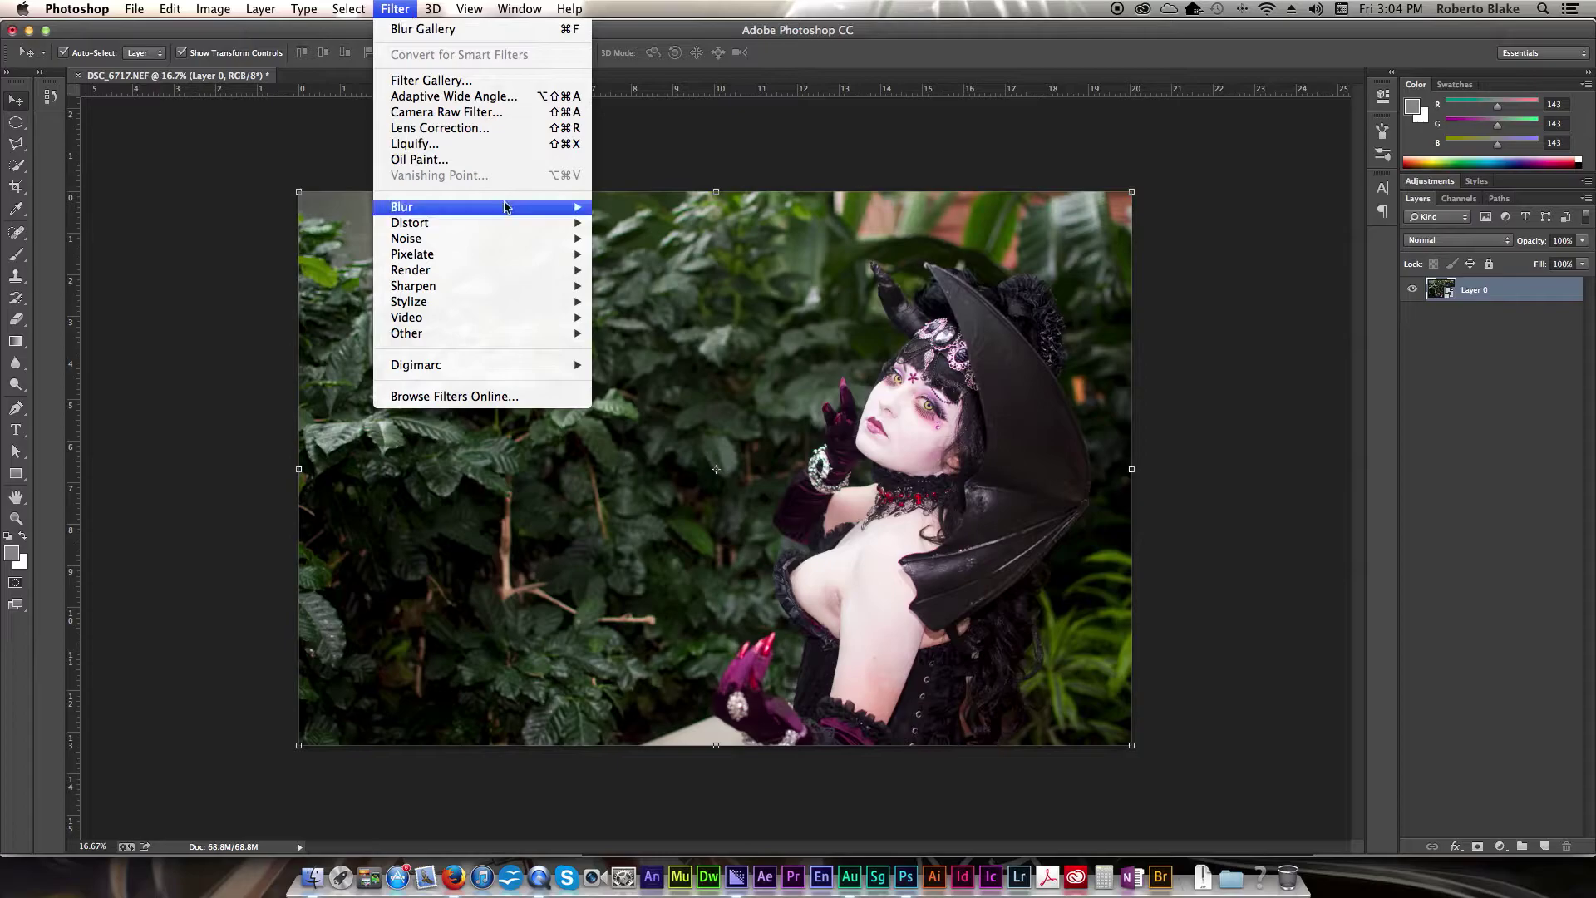
{"action": "mouse_move", "coordinate": [504, 207]}
{"action": "left_click", "coordinate": [659, 223]}
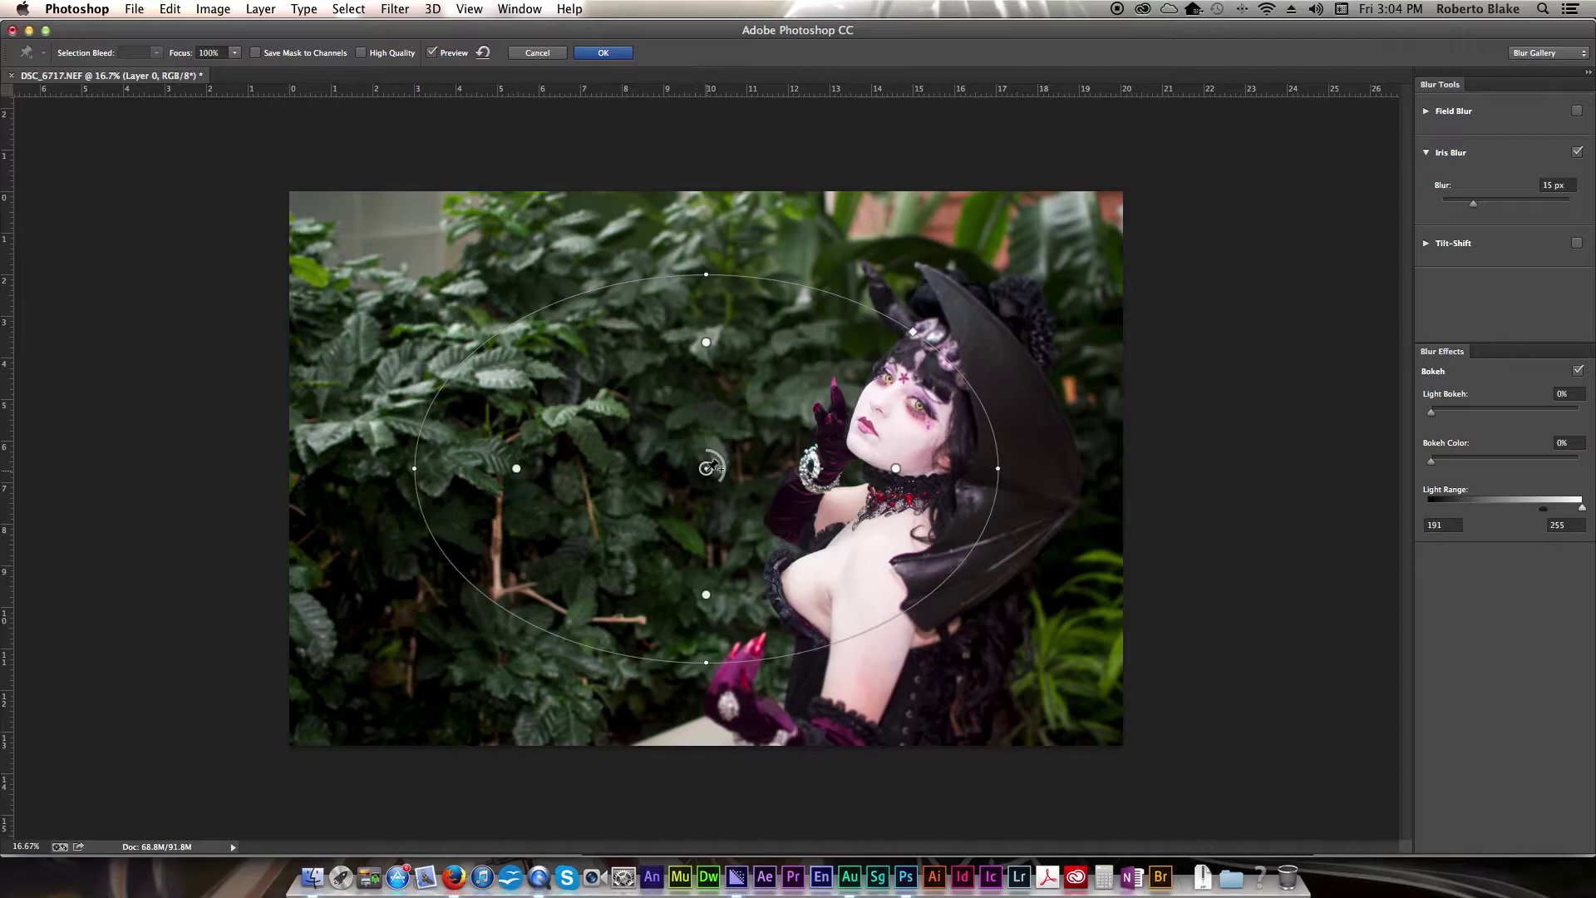
Step: Place the Iris Blur pin on the cosplayer, rotate the ellipse upright, and centre it at her neck
{"action": "left_click_drag", "start_coordinate": [708, 468], "coordinate": [718, 469]}
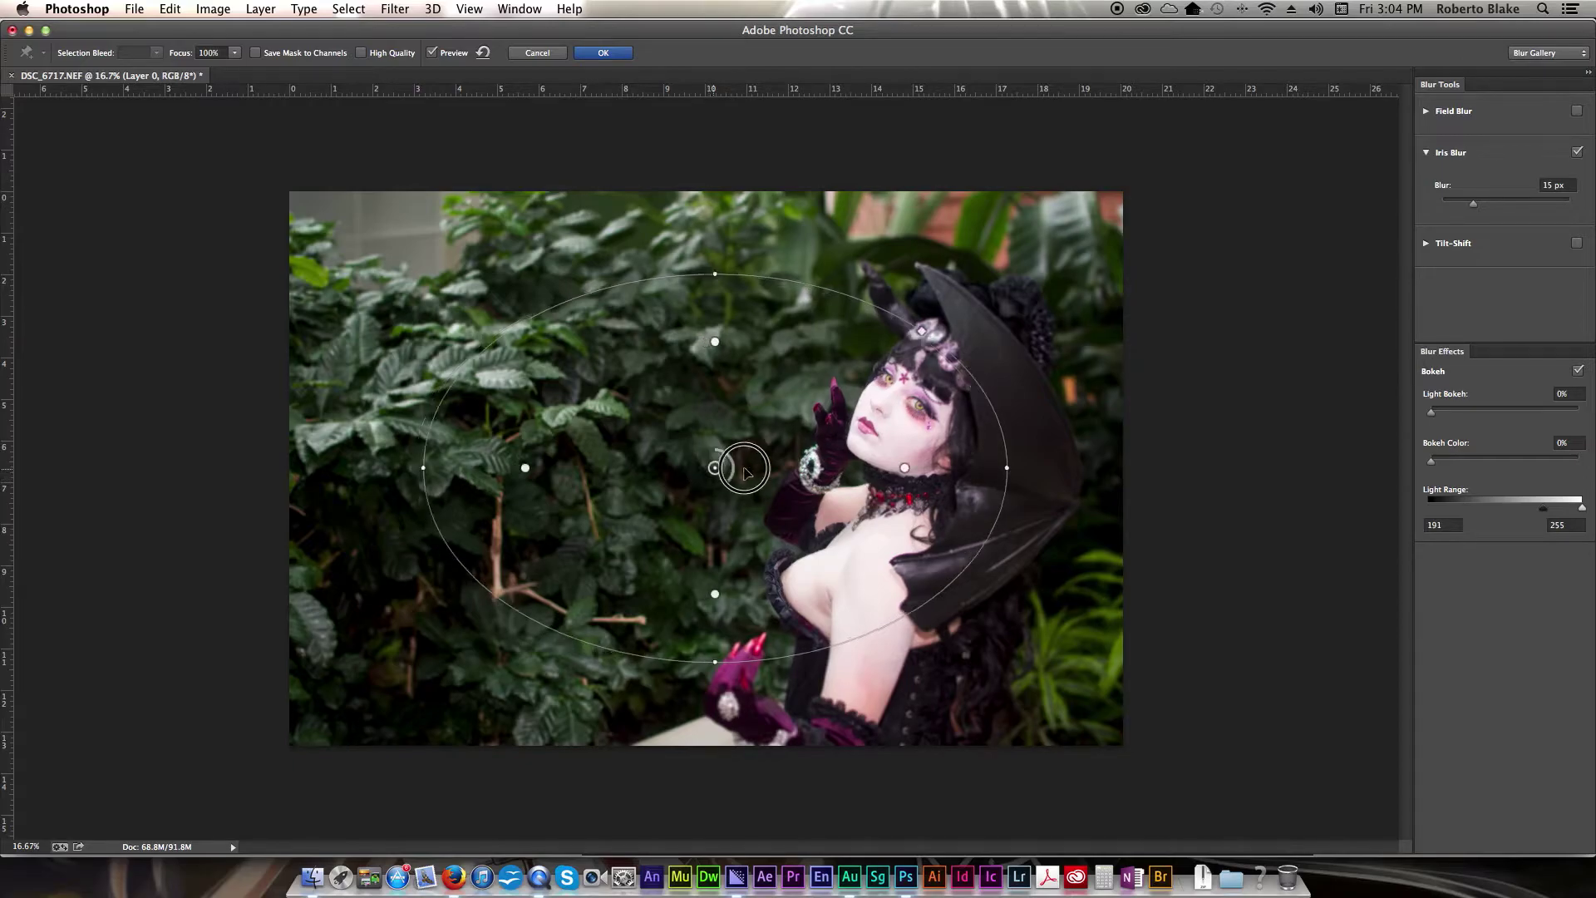
{"action": "mouse_move", "coordinate": [915, 421]}
{"action": "left_mouse_down"}
{"action": "mouse_move", "coordinate": [956, 420]}
{"action": "mouse_move", "coordinate": [905, 431]}
{"action": "left_mouse_up"}
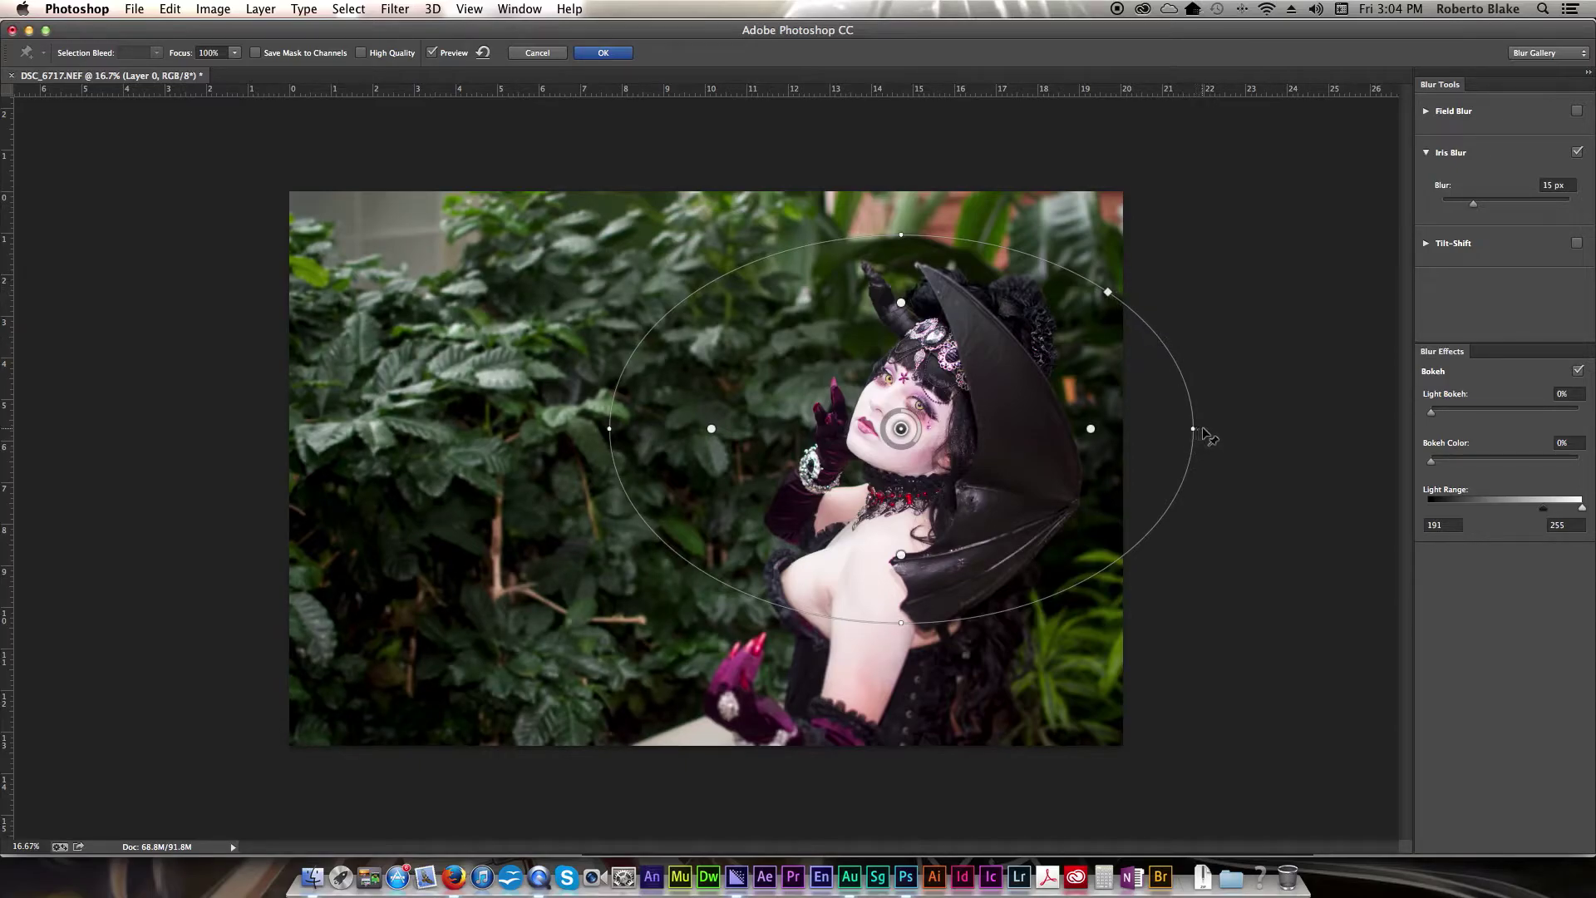
{"action": "left_click", "coordinate": [1202, 477]}
{"action": "left_click_drag", "start_coordinate": [1201, 477], "coordinate": [860, 701]}
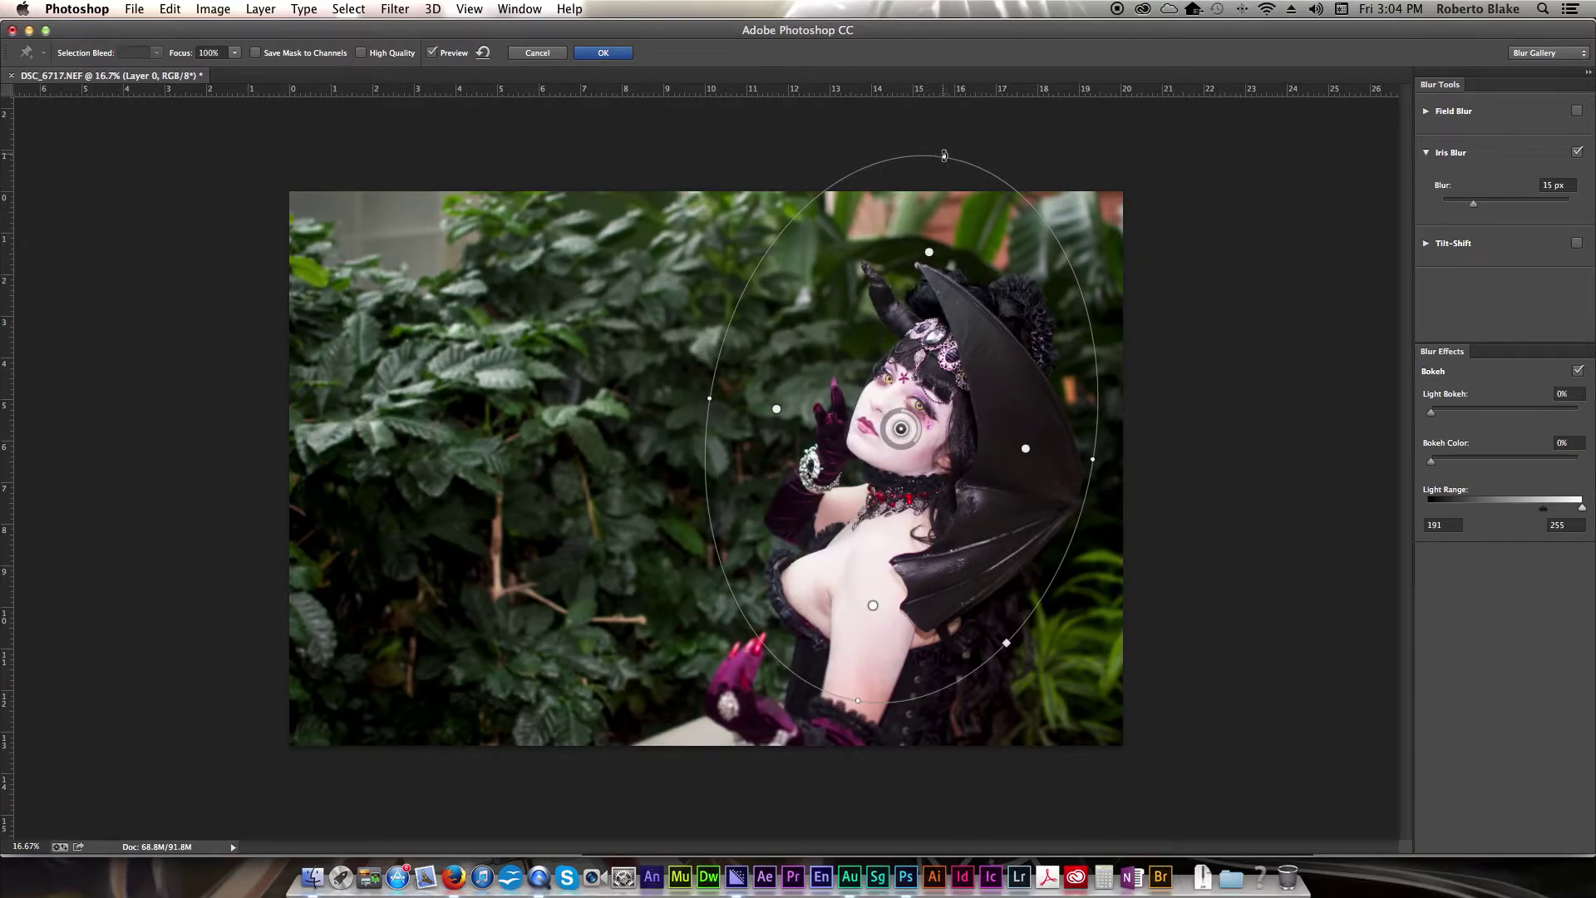
{"action": "left_click_drag", "start_coordinate": [901, 429], "coordinate": [918, 494]}
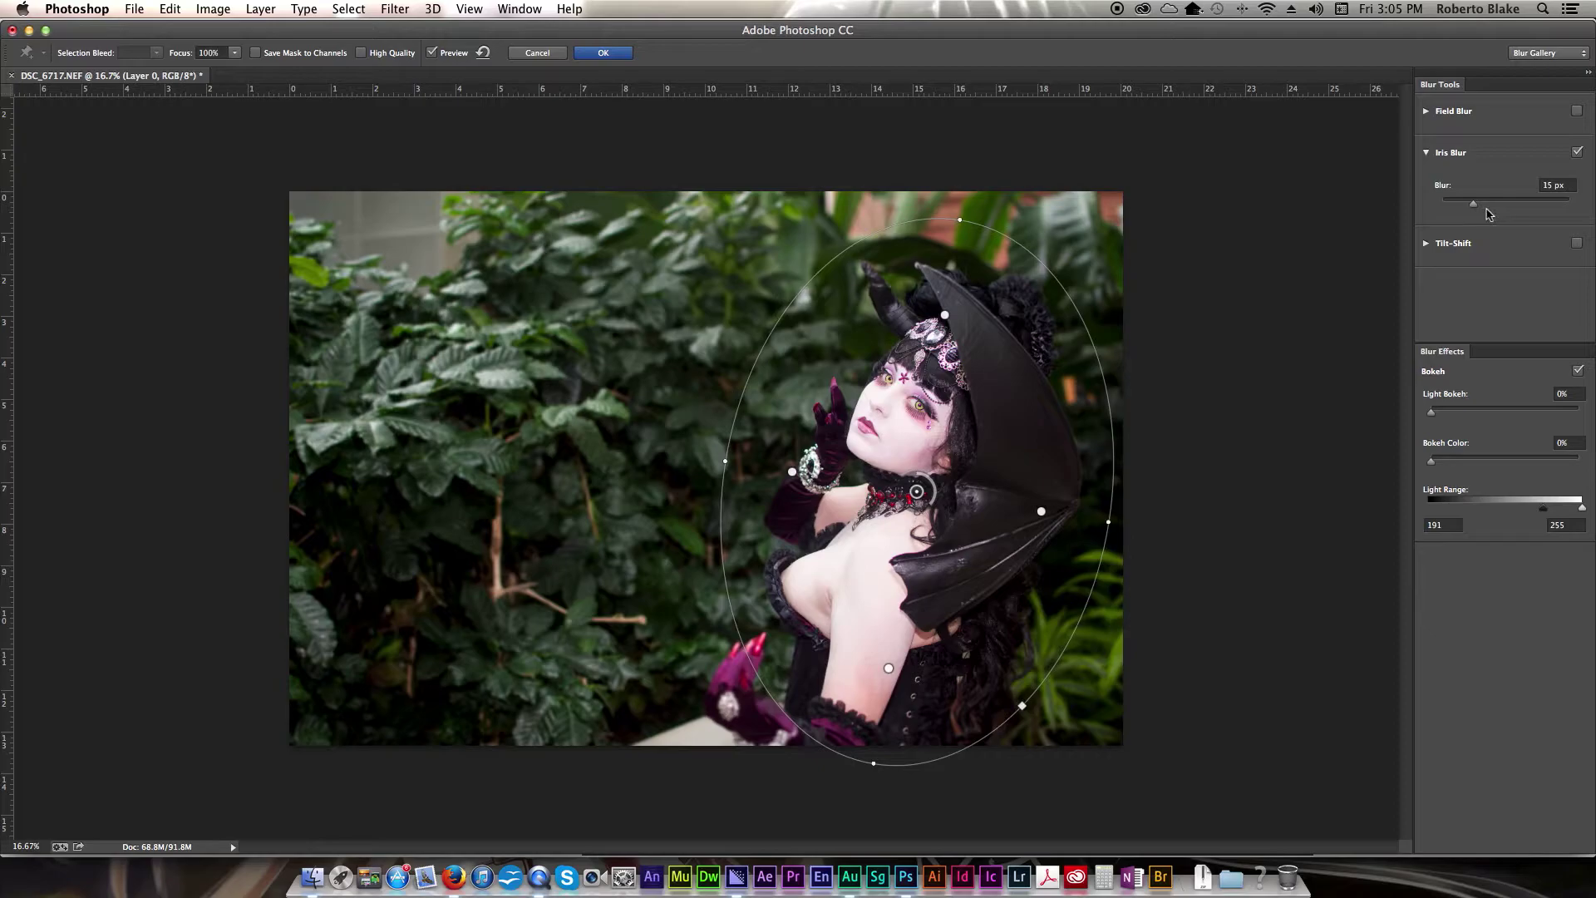
Step: Try blur amounts of 32 px and 70 px, zoom to 25%, then settle on 21 px
{"action": "left_click", "coordinate": [1487, 206]}
{"action": "left_click_drag", "start_coordinate": [1487, 207], "coordinate": [1510, 206]}
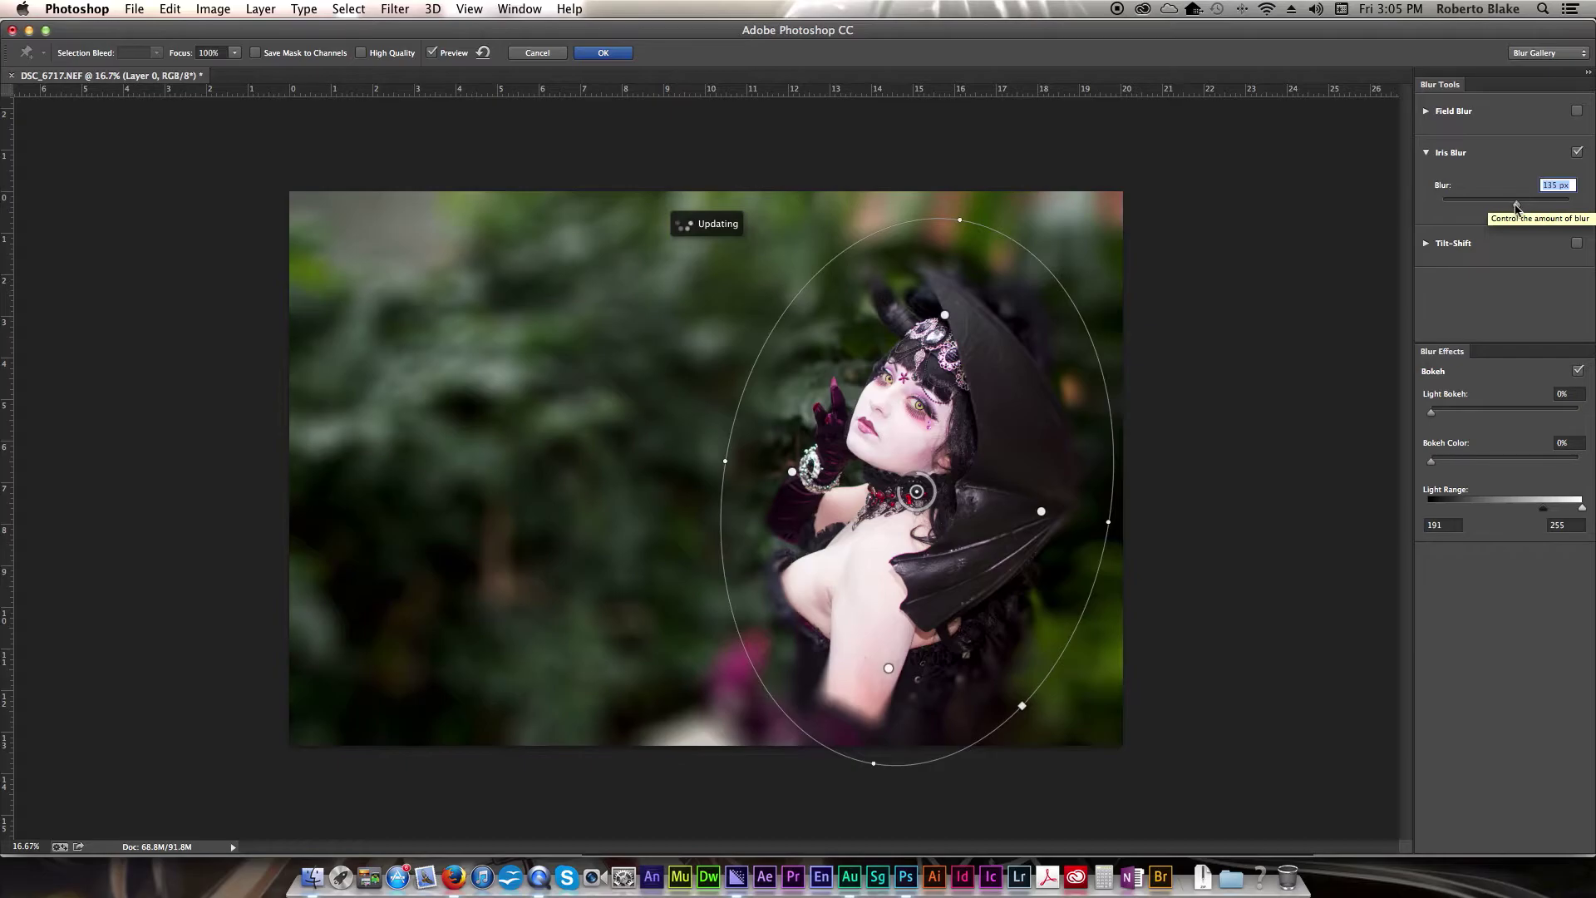
{"action": "left_click_drag", "start_coordinate": [1517, 207], "coordinate": [1493, 209]}
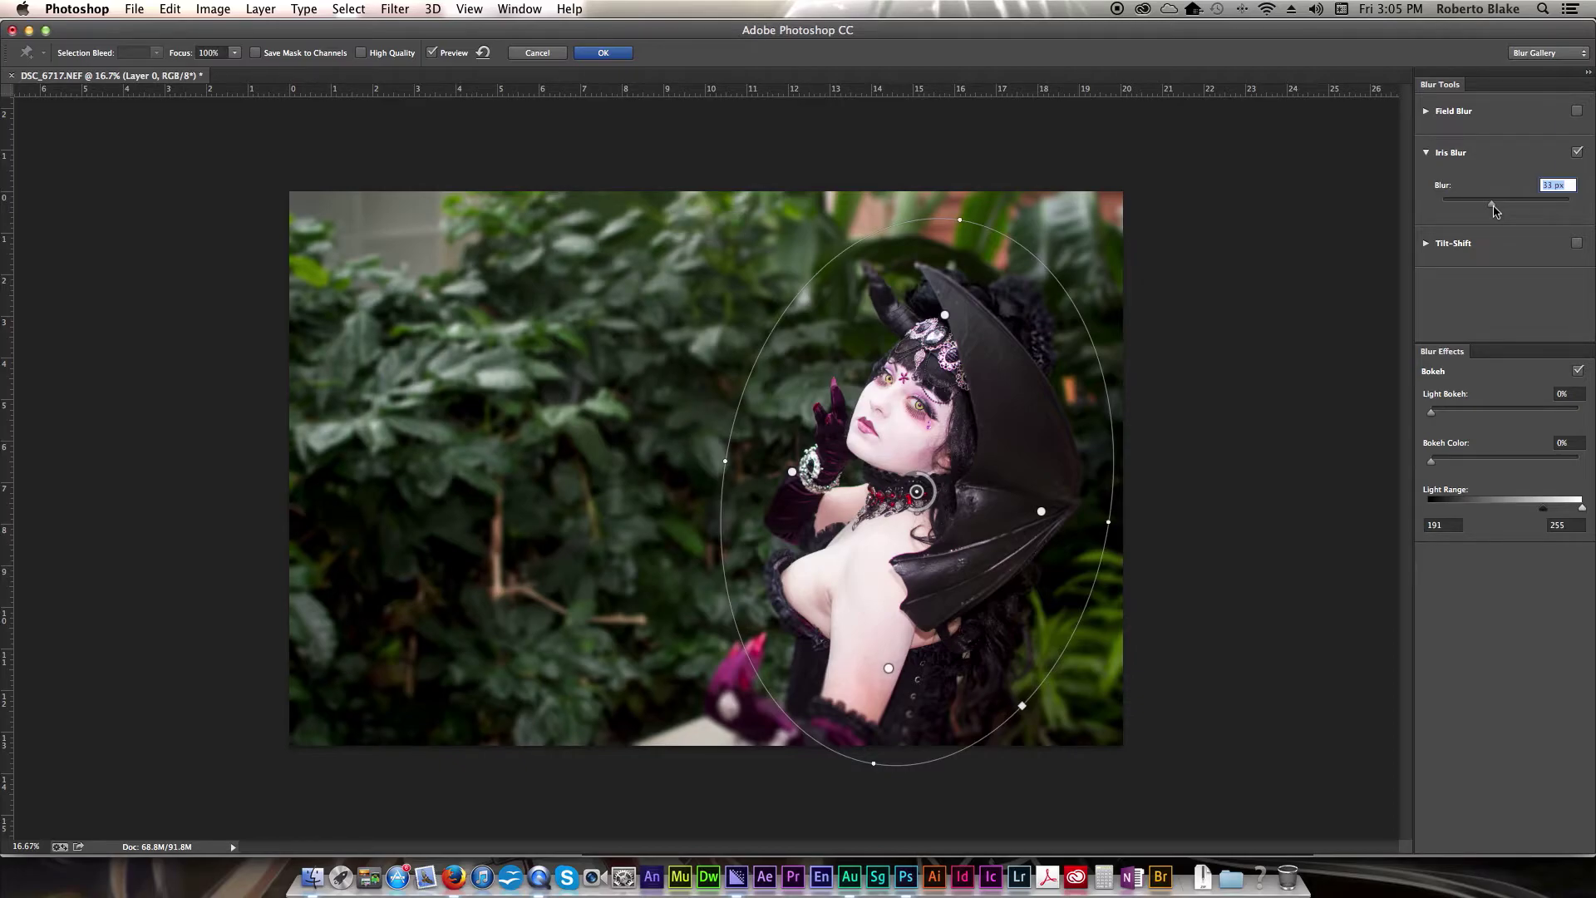
{"action": "left_click_drag", "start_coordinate": [1495, 211], "coordinate": [1505, 209]}
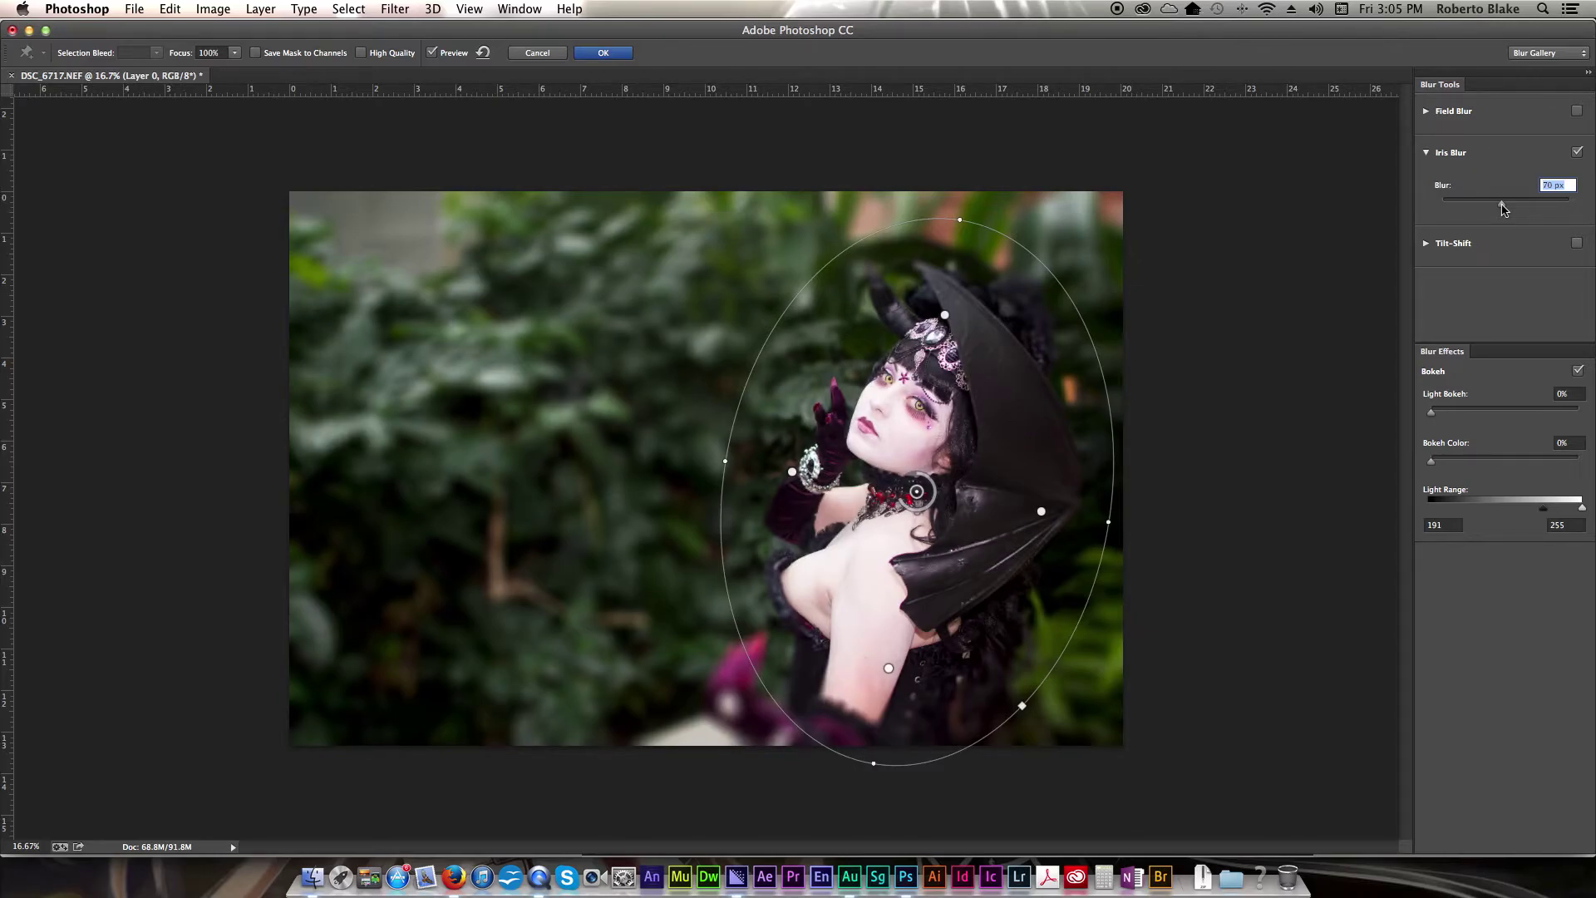
{"action": "key", "text": "super+equal"}
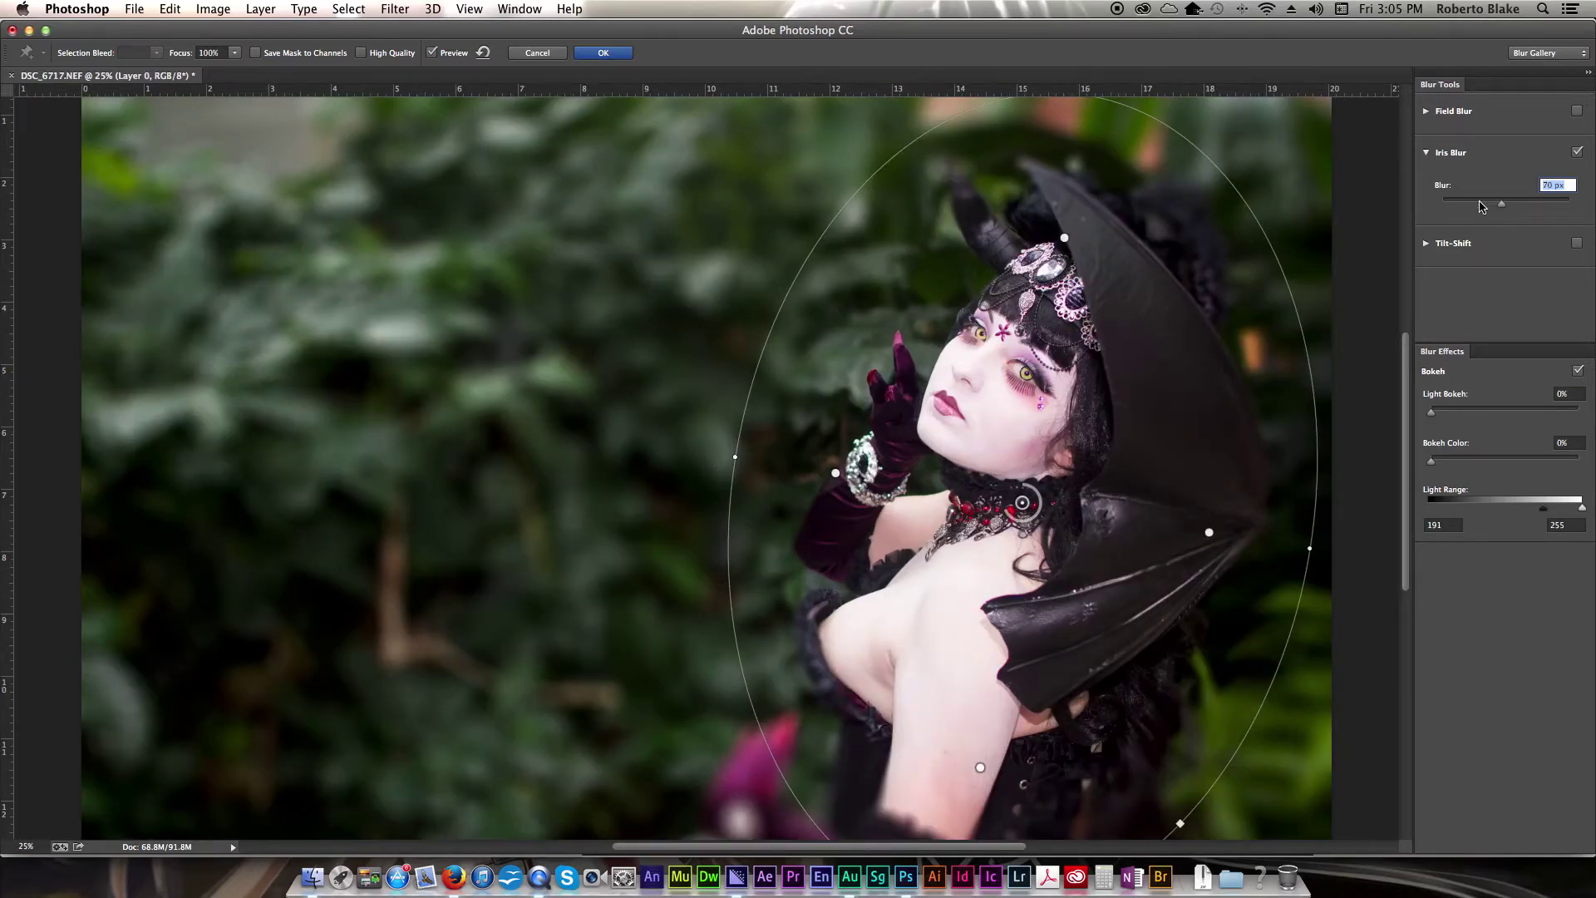
{"action": "left_click", "coordinate": [1481, 203]}
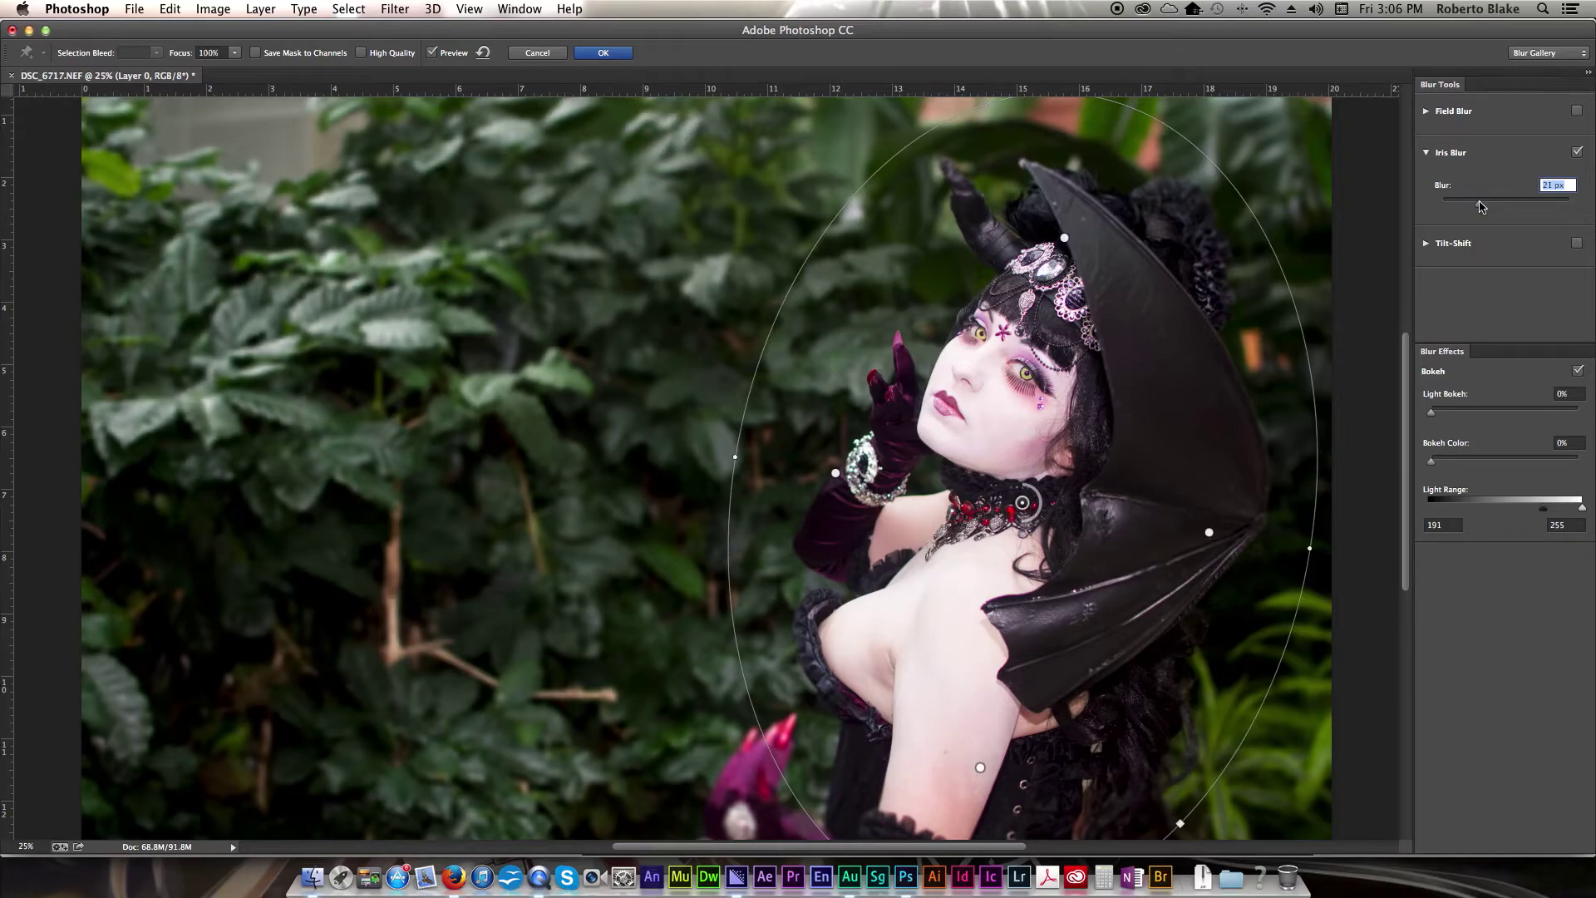
Step: Pull the ellipse's top down, narrow its sides around the cosplayer, and add a pin beside her wing
{"action": "left_click_drag", "start_coordinate": [1229, 405], "coordinate": [1289, 158]}
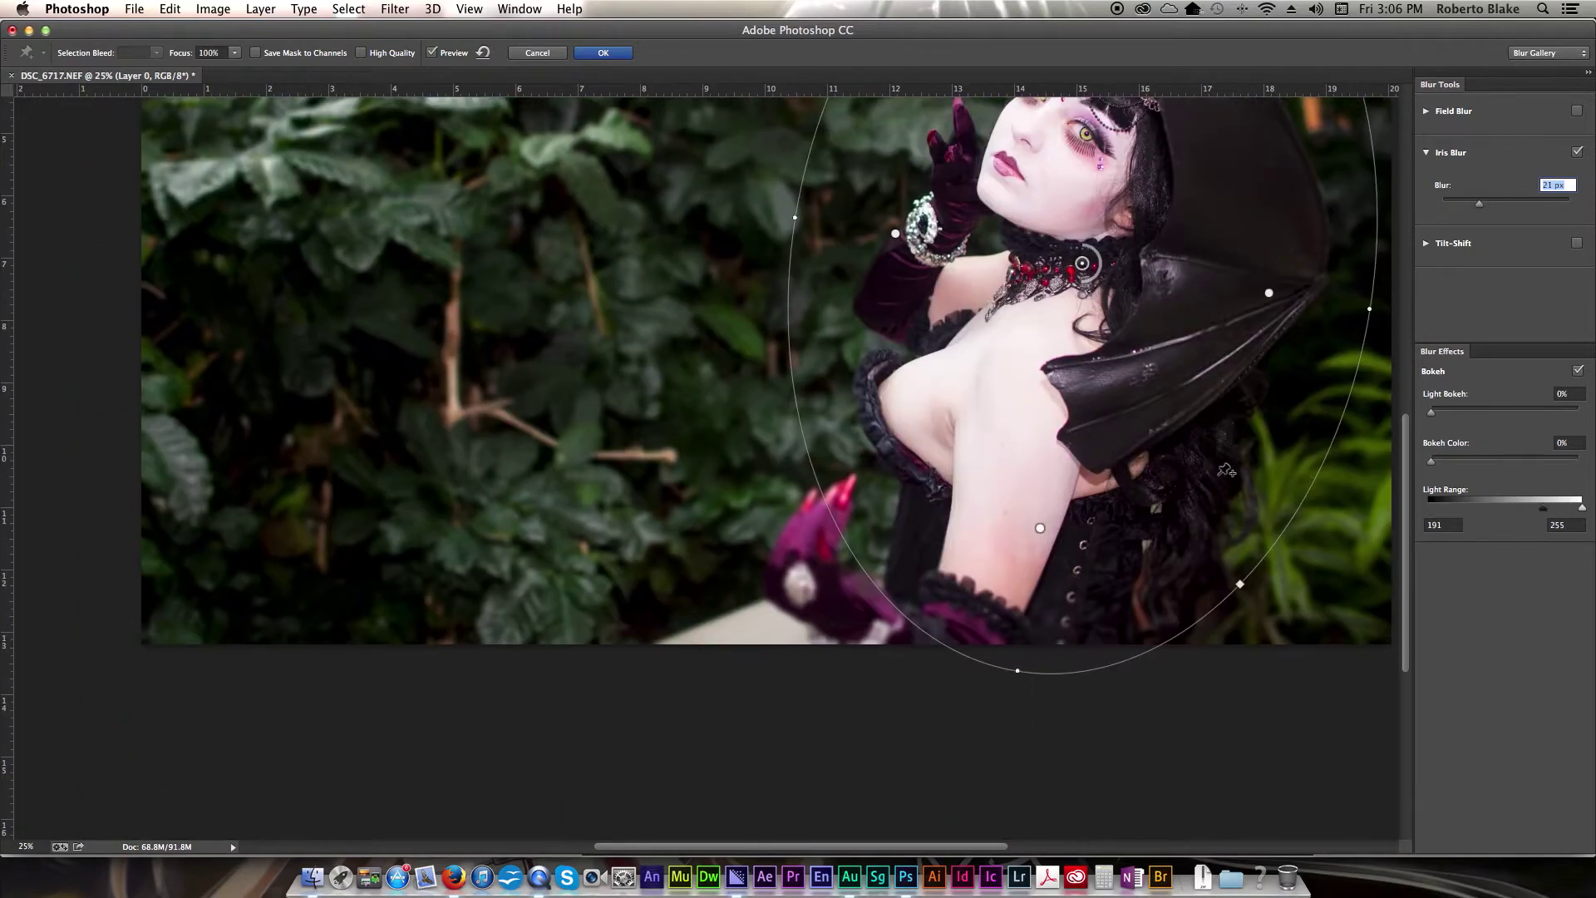
{"action": "left_click_drag", "start_coordinate": [1164, 287], "coordinate": [1012, 470]}
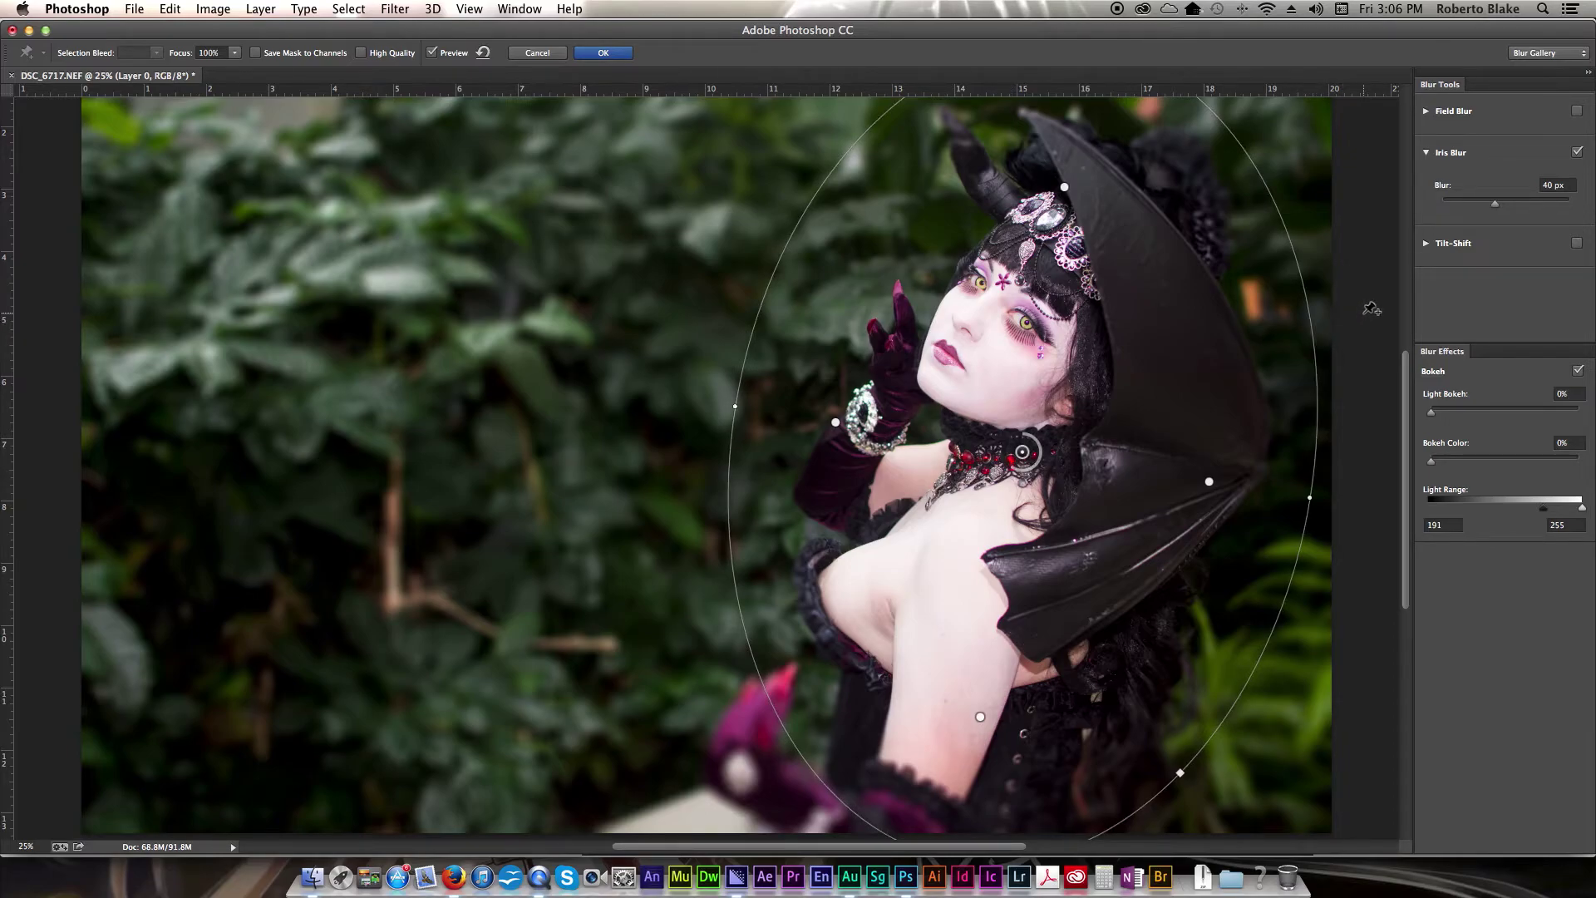
{"action": "left_click_drag", "start_coordinate": [1411, 372], "coordinate": [1399, 327]}
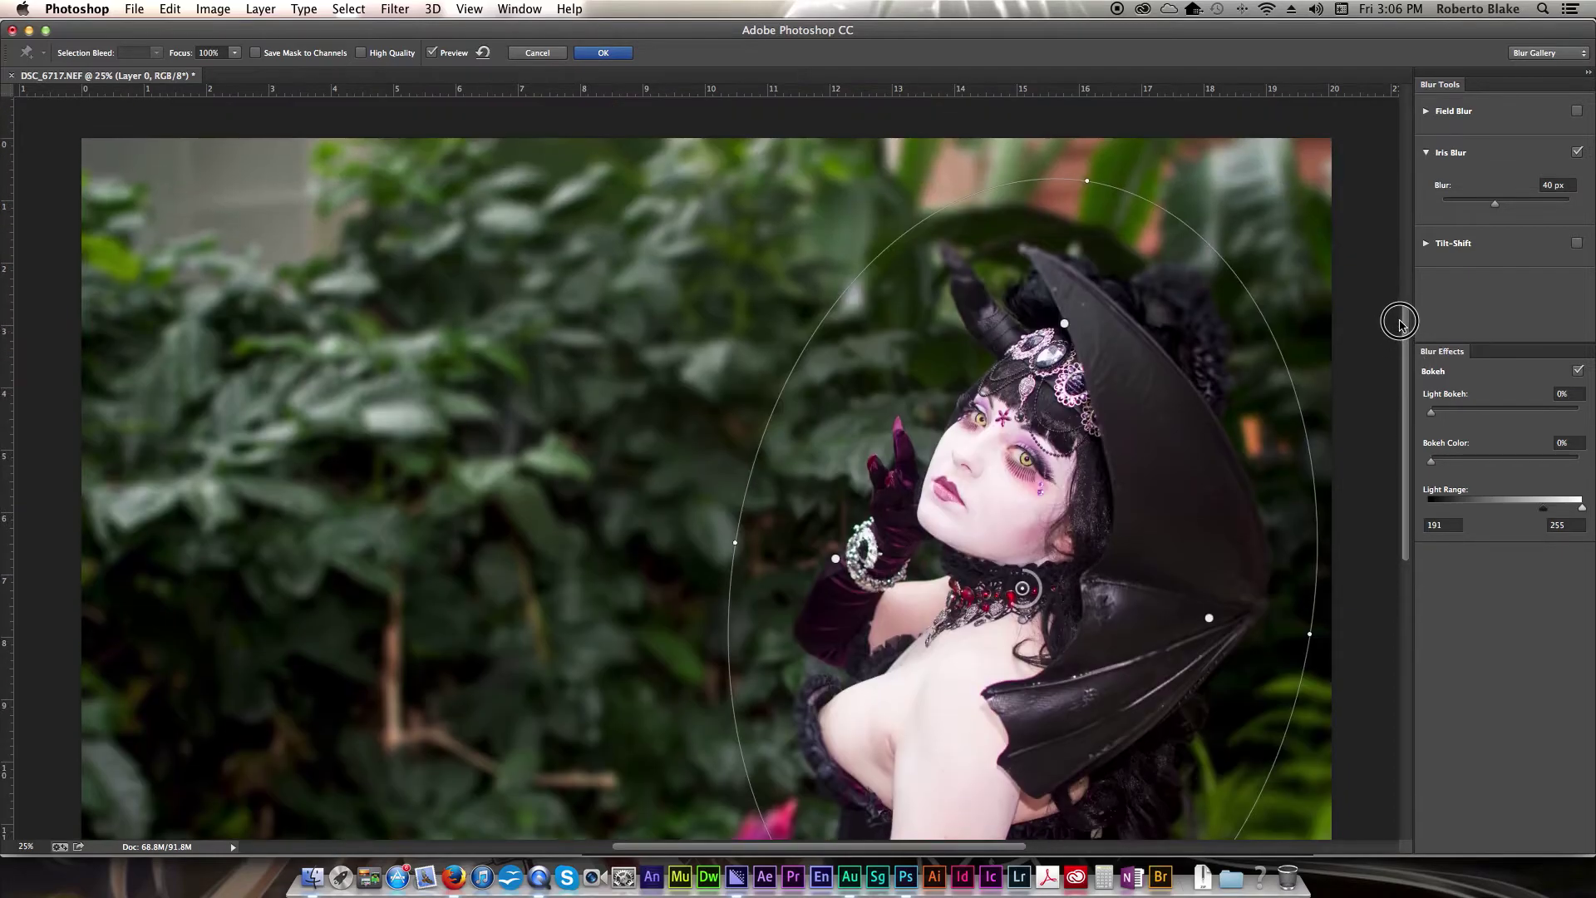
{"action": "left_click", "coordinate": [1091, 186]}
{"action": "left_click_drag", "start_coordinate": [1091, 184], "coordinate": [1080, 191]}
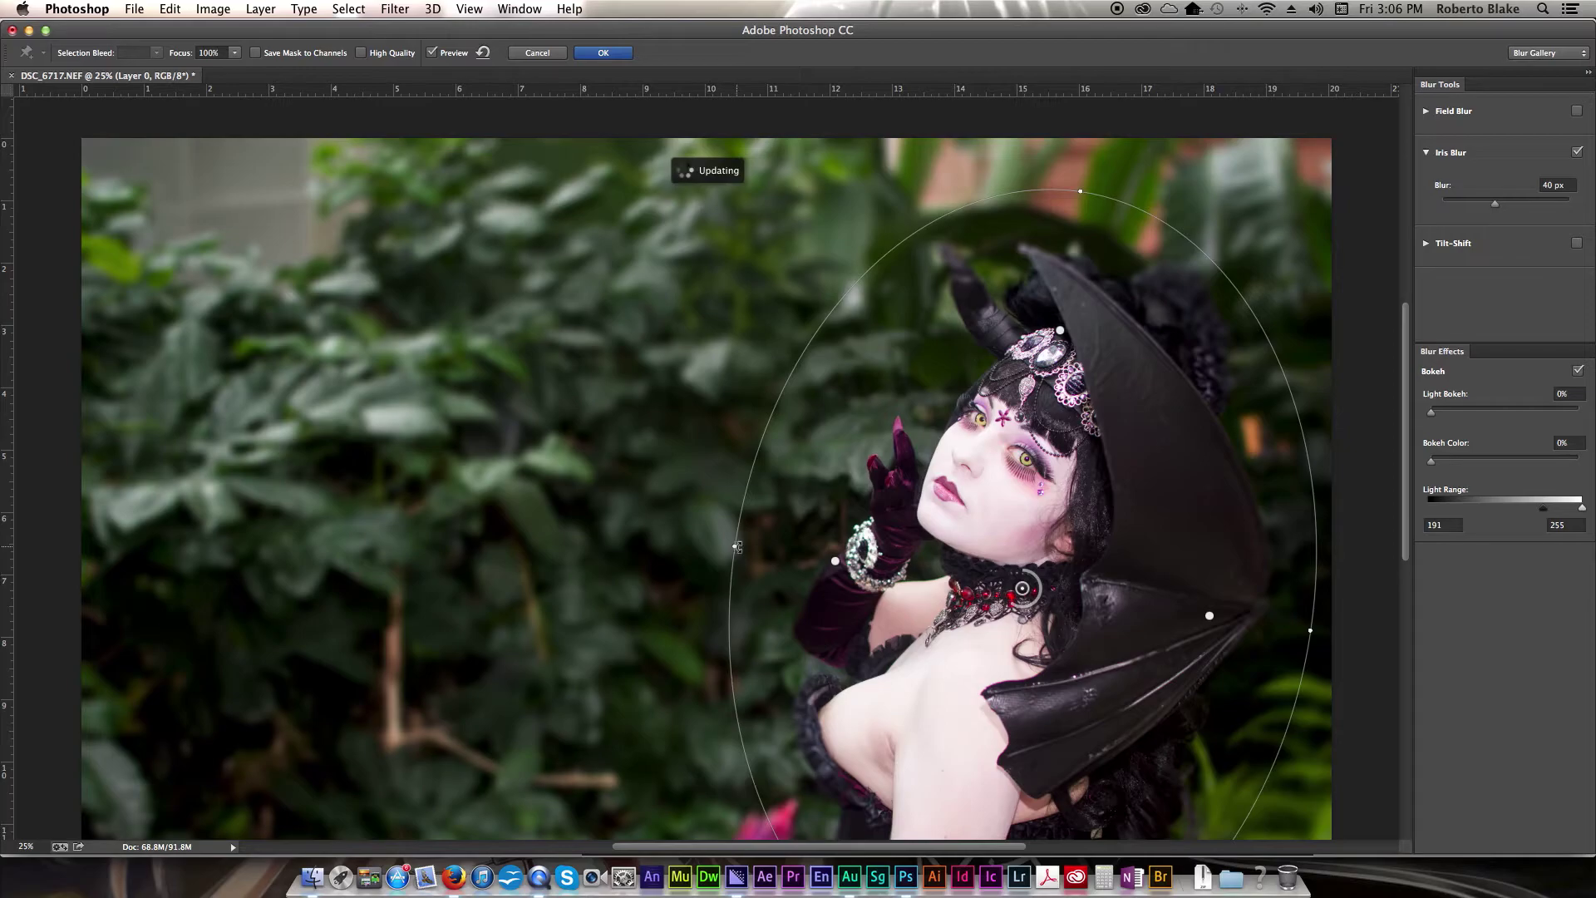
{"action": "left_click_drag", "start_coordinate": [737, 546], "coordinate": [748, 543]}
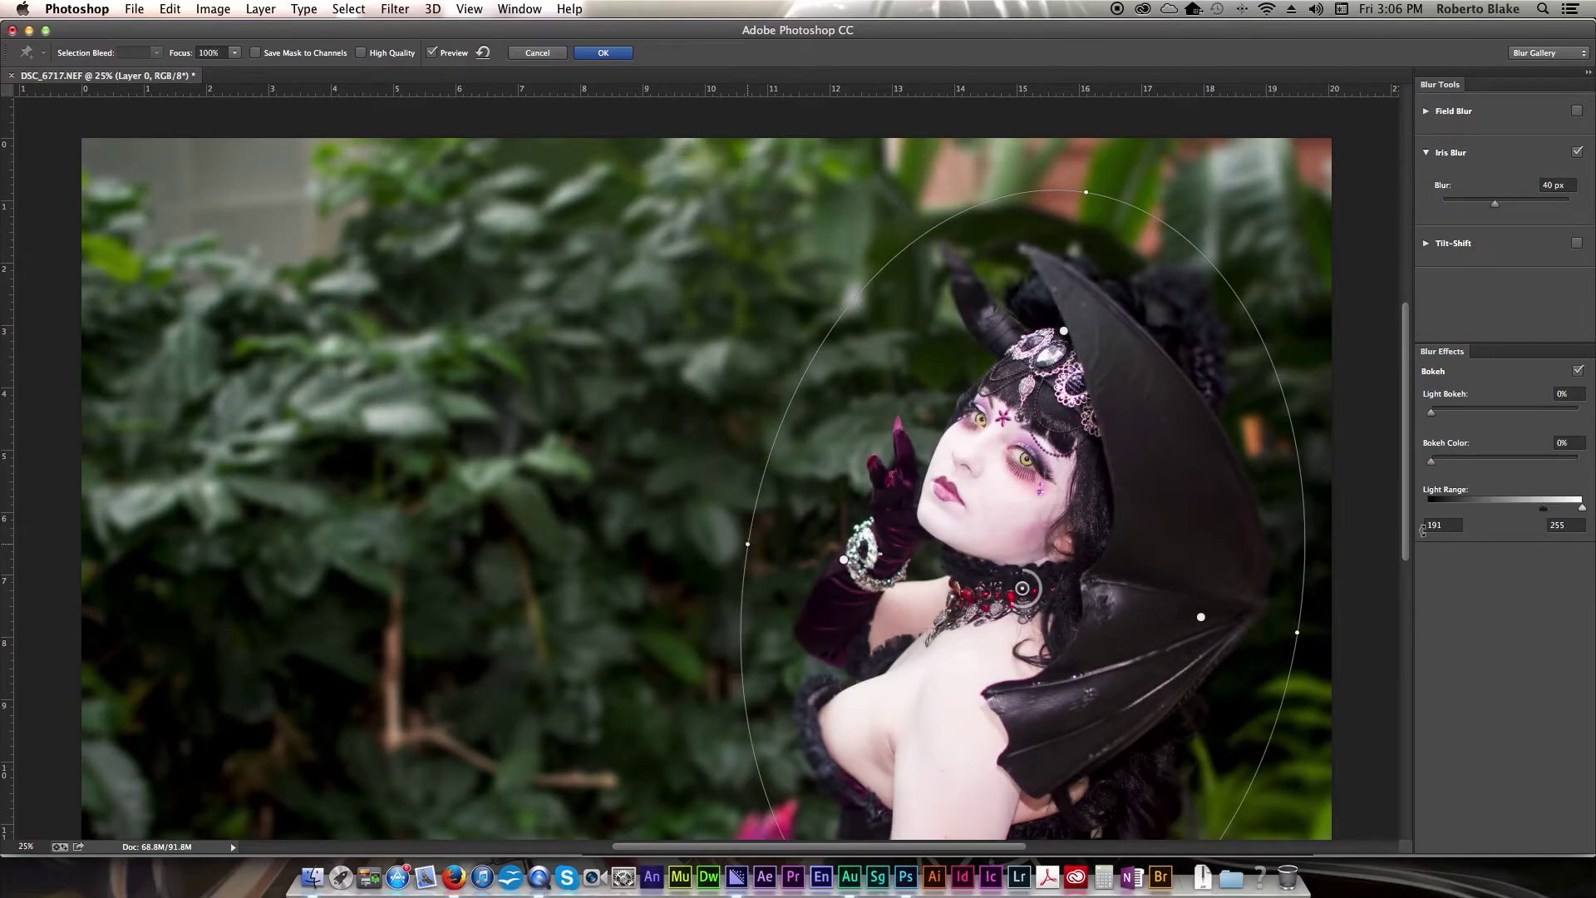
{"action": "left_click", "coordinate": [1382, 546]}
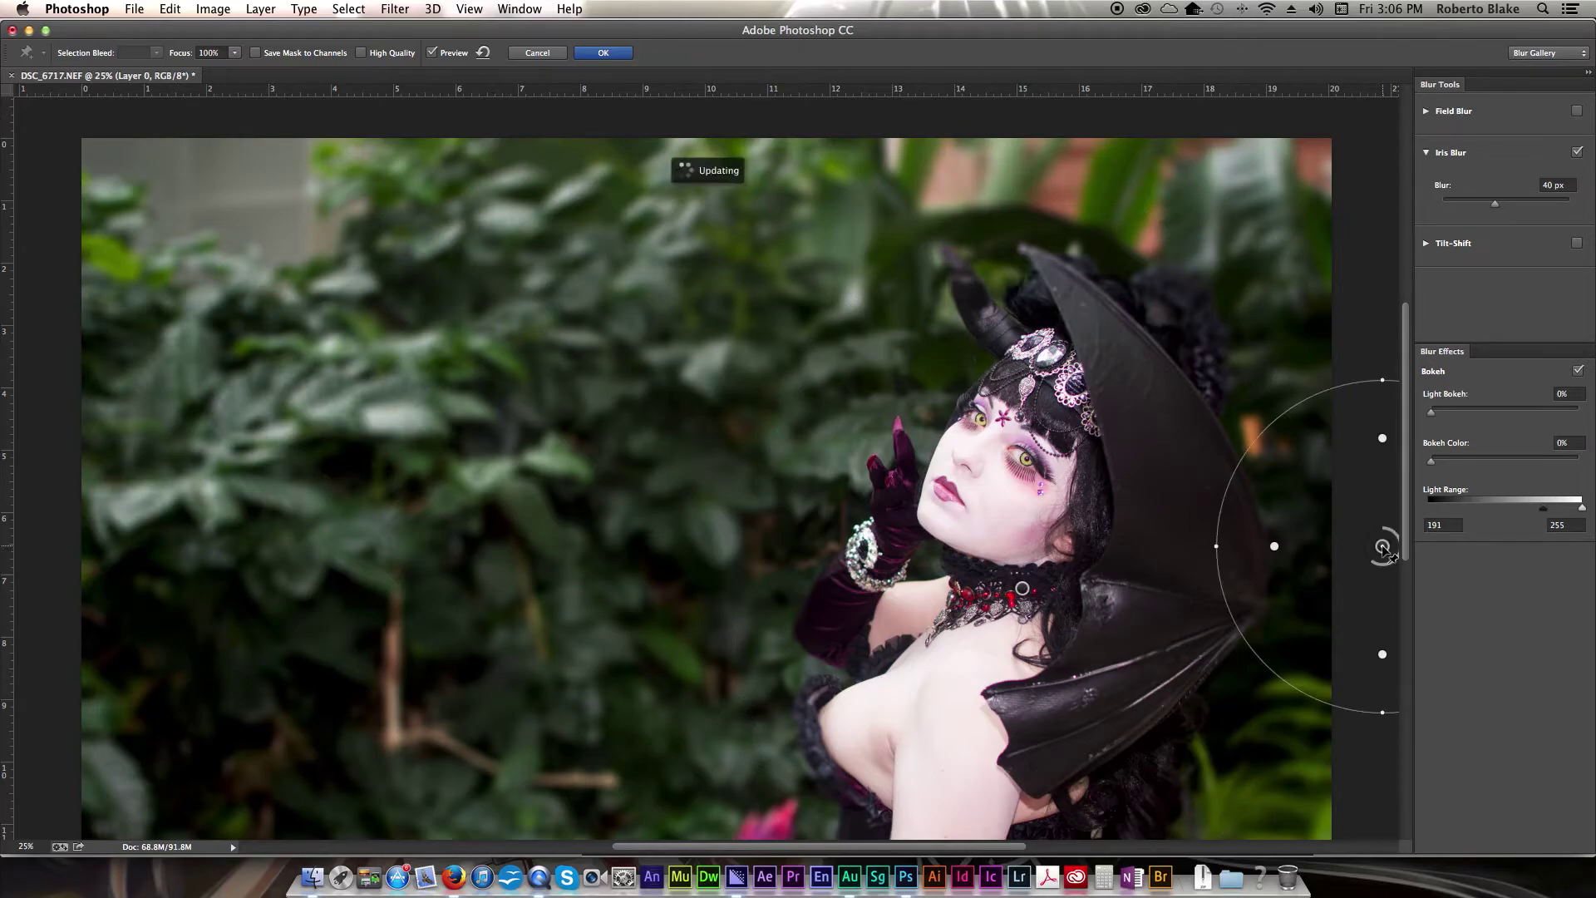
Step: Undo the accidentally added second blur pin
{"action": "key", "text": "super+z"}
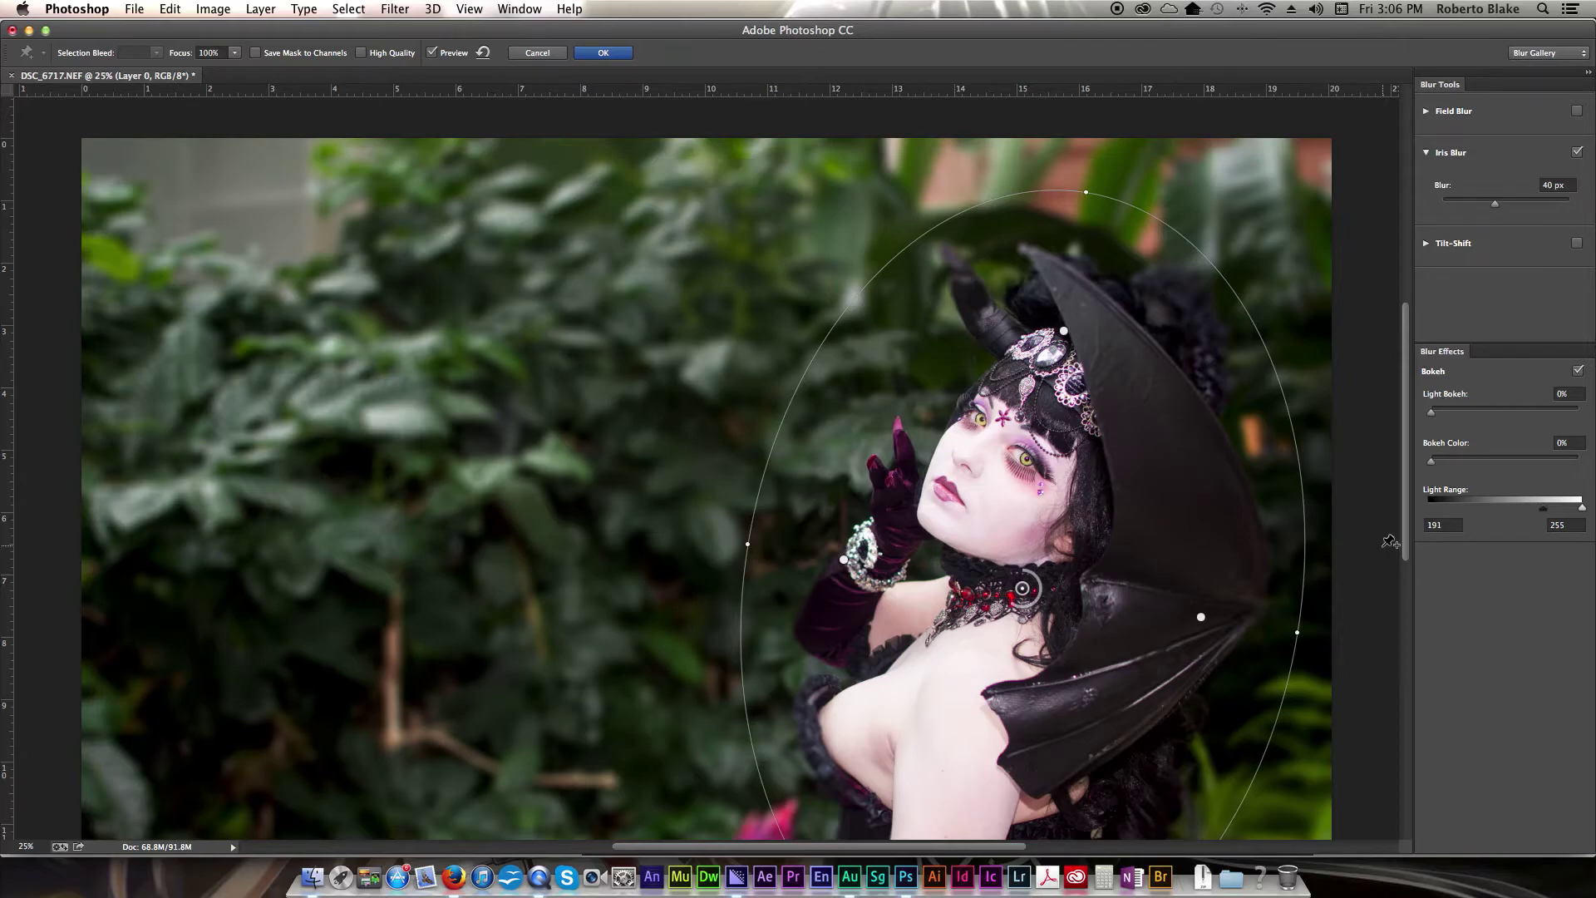
{"action": "scroll", "coordinate": [1347, 521], "scroll_direction": "down", "scroll_amount": 5}
{"action": "scroll", "coordinate": [1347, 520], "scroll_direction": "up", "scroll_amount": 6}
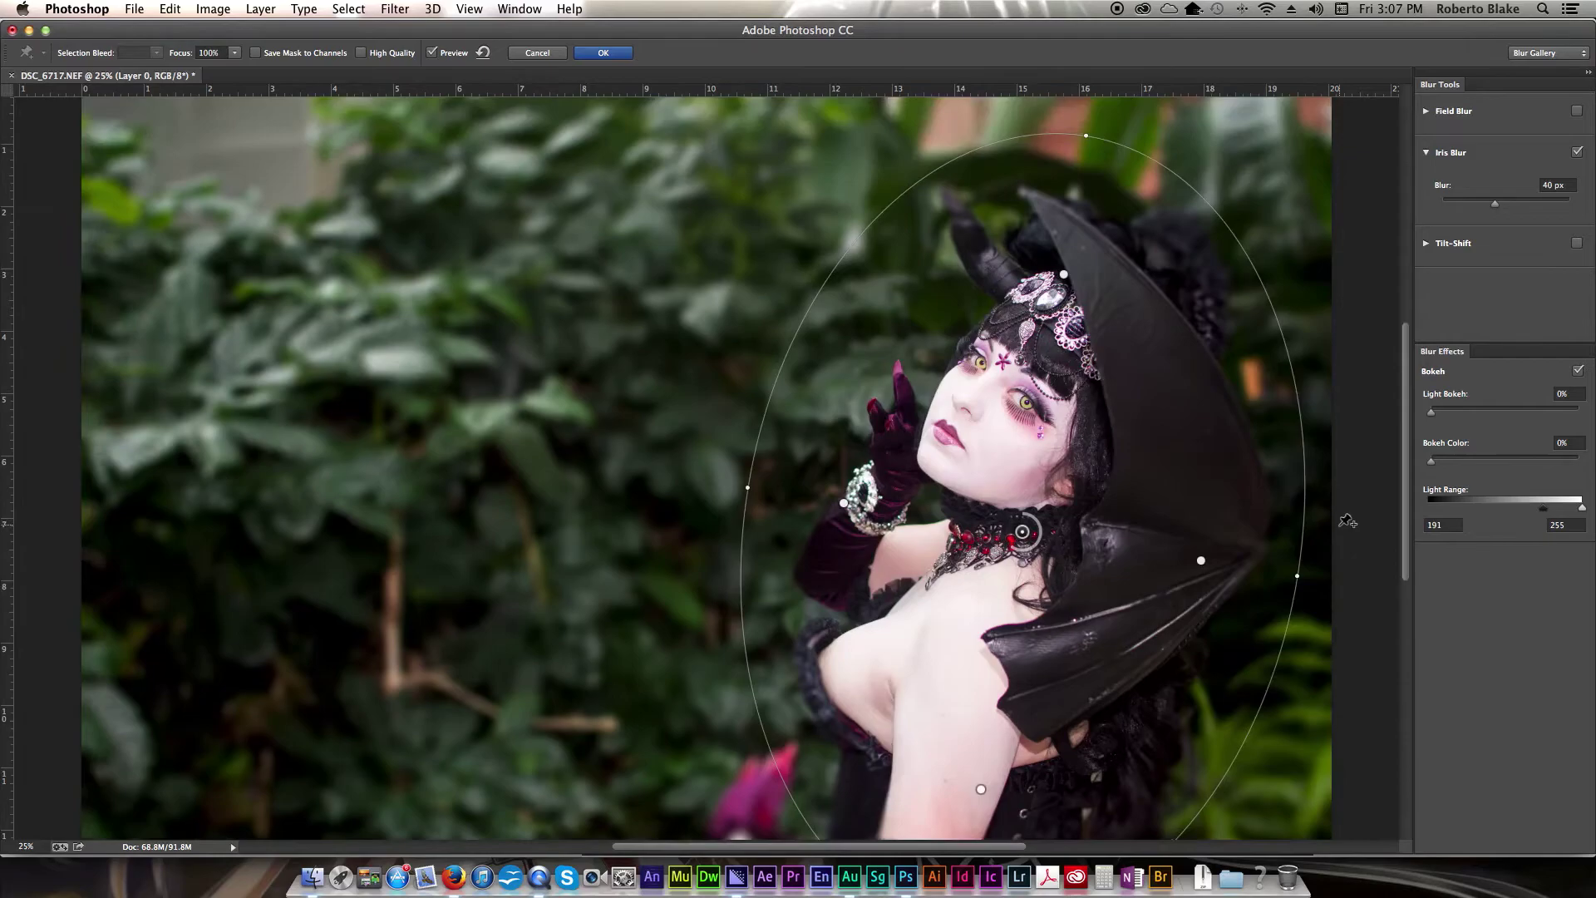
{"action": "scroll", "coordinate": [1347, 521], "scroll_direction": "down", "scroll_amount": 3}
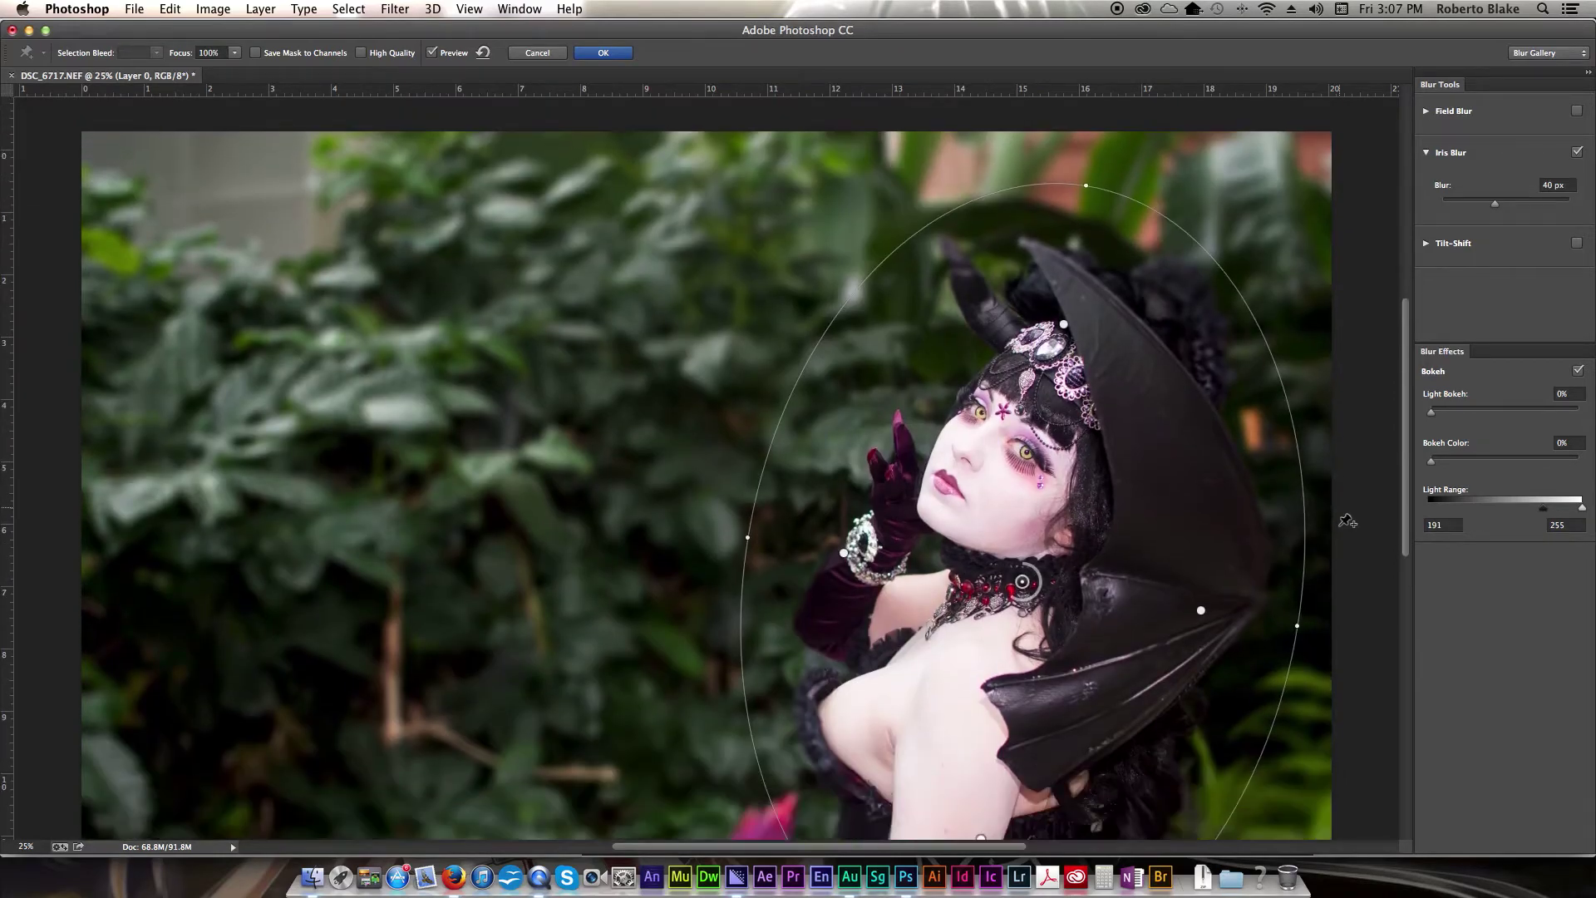
{"action": "scroll", "coordinate": [1347, 521], "scroll_direction": "down", "scroll_amount": 1}
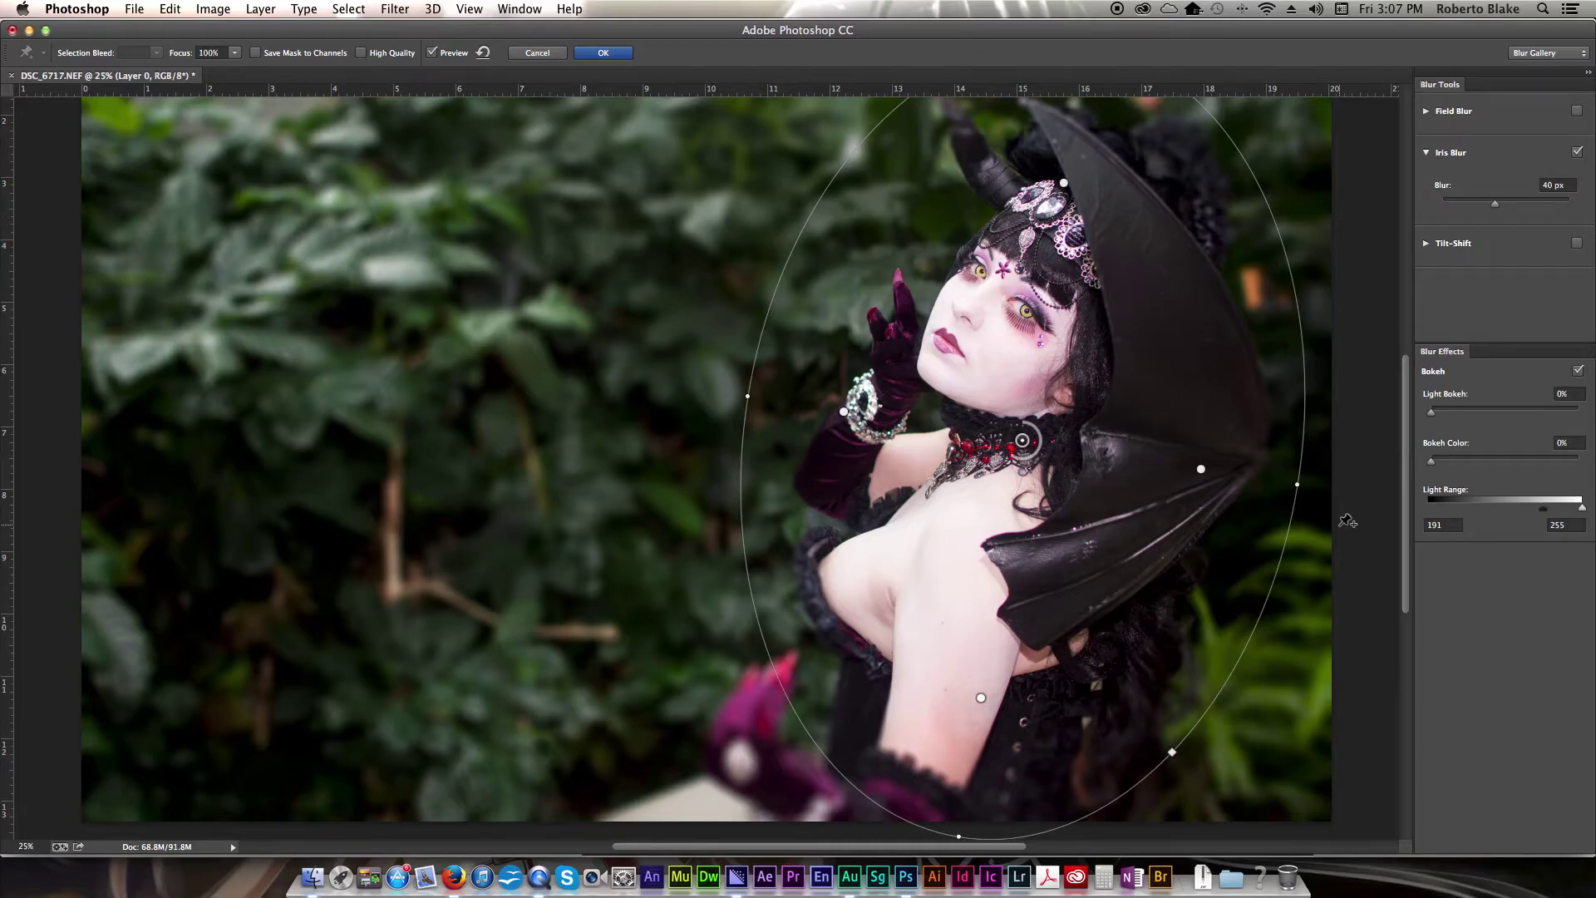
{"action": "scroll", "coordinate": [1347, 520], "scroll_direction": "up", "scroll_amount": 2}
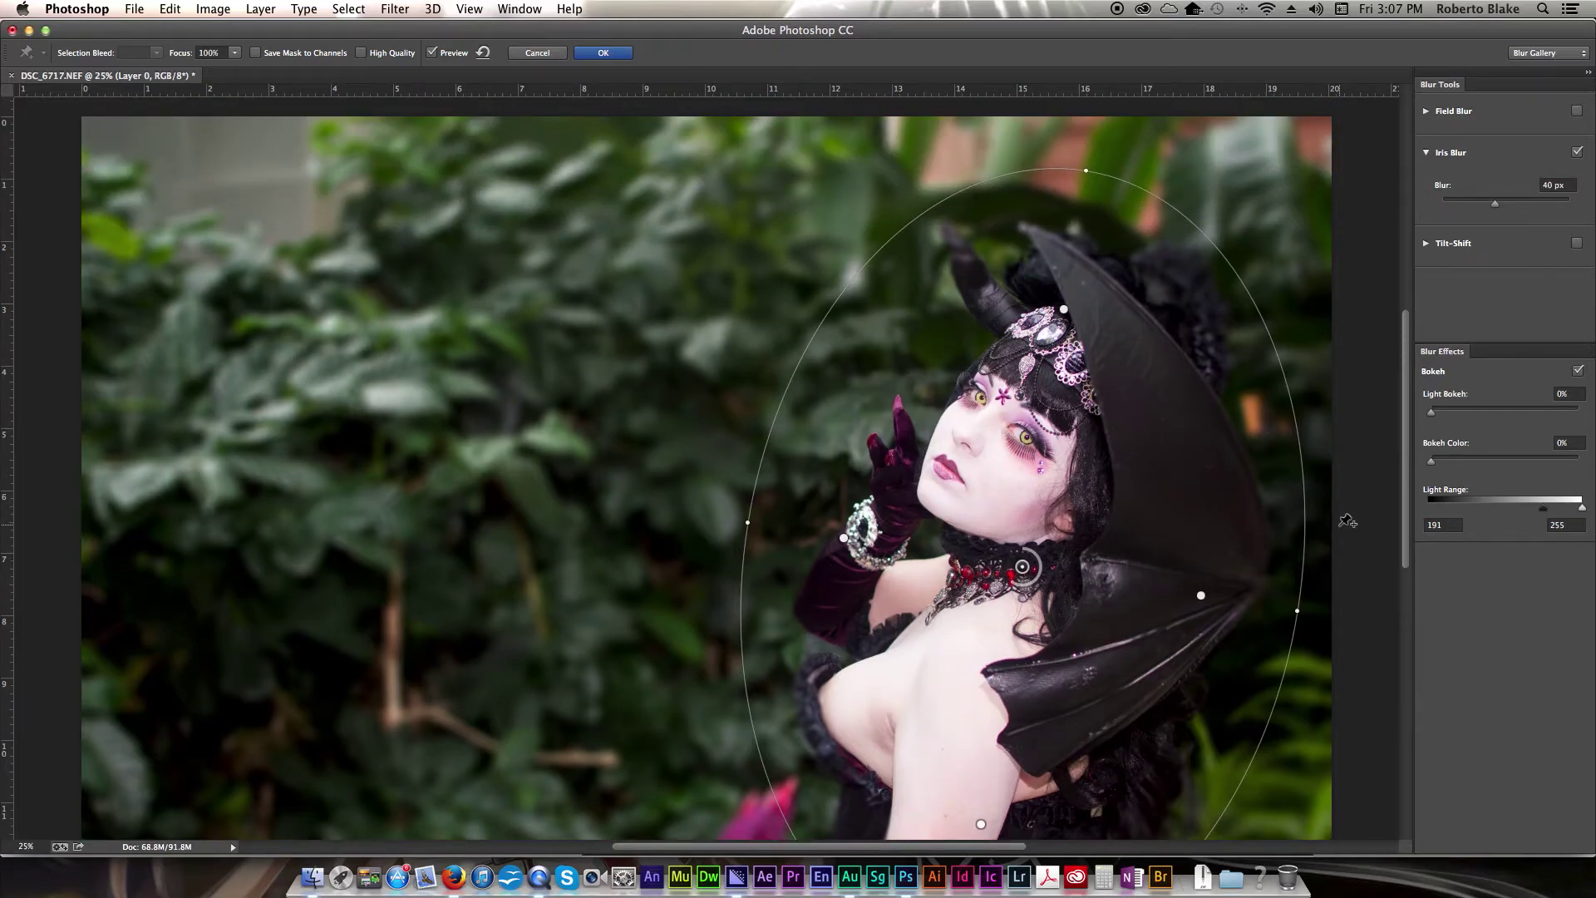
{"action": "scroll", "coordinate": [1347, 520], "scroll_direction": "down", "scroll_amount": 1}
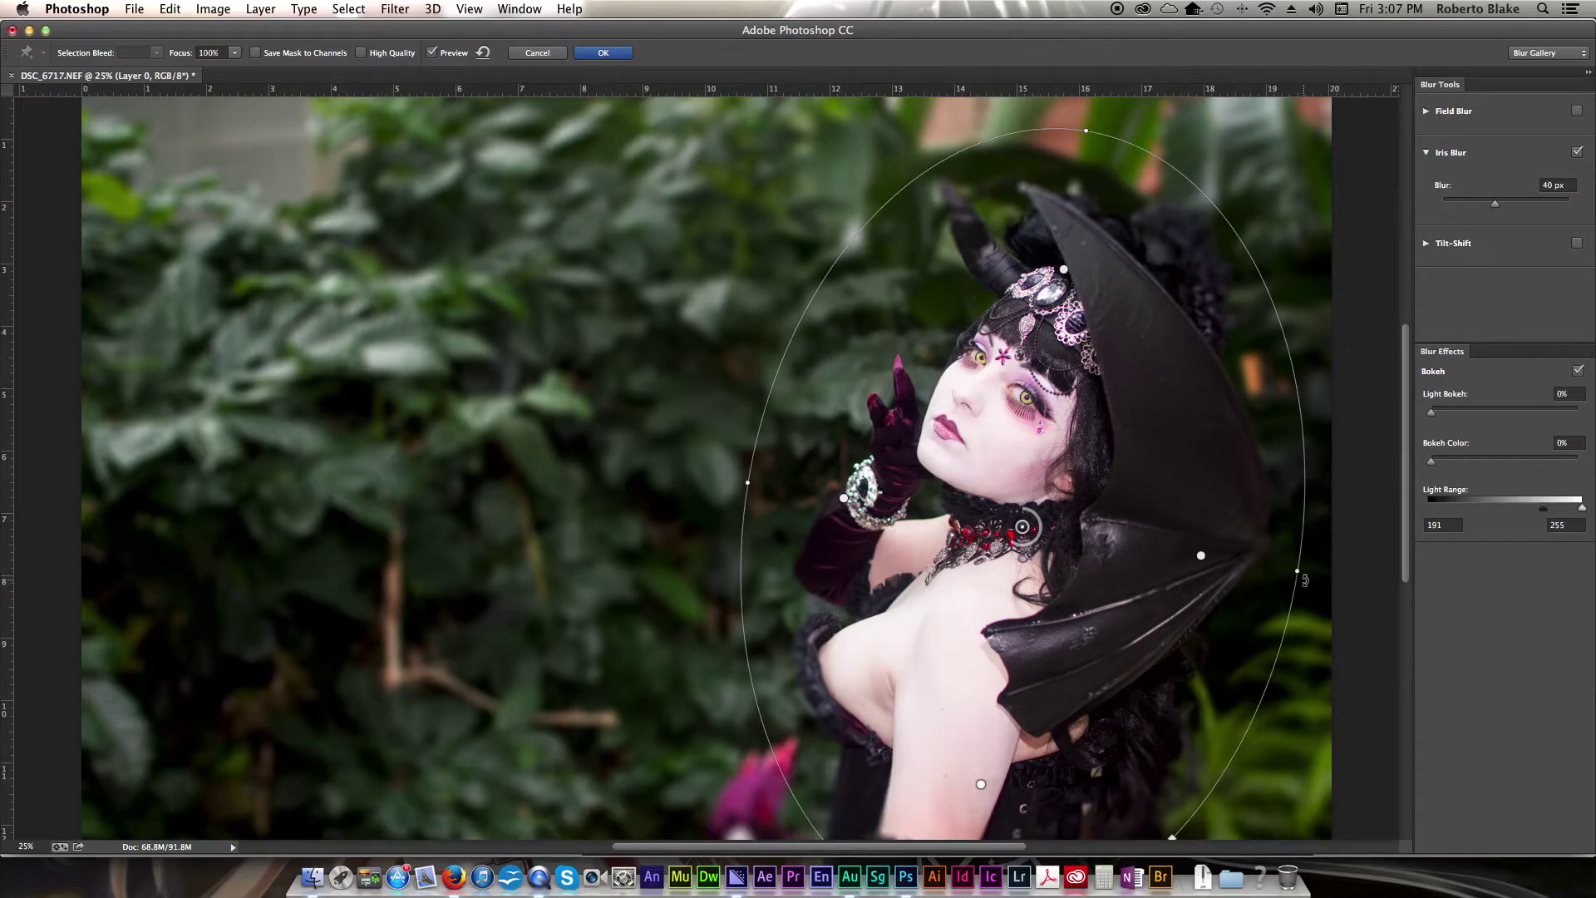
Step: Pull the ellipse's right side inward and raise its top to frame her face and shoulders
{"action": "left_click_drag", "start_coordinate": [1295, 587], "coordinate": [1289, 580]}
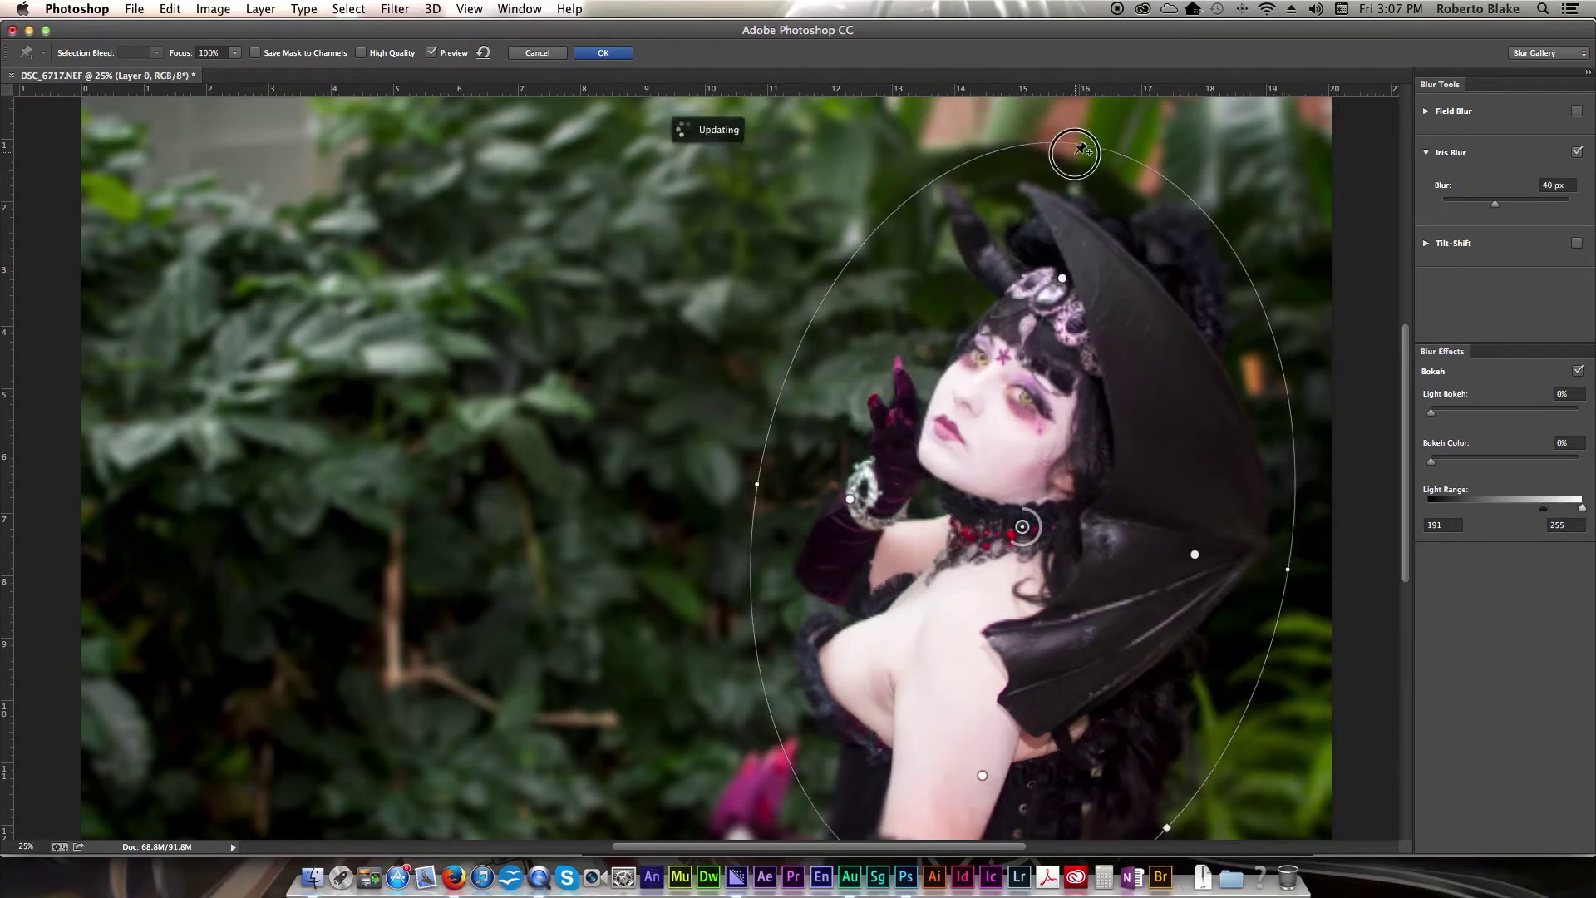
{"action": "left_click_drag", "start_coordinate": [1081, 149], "coordinate": [1068, 165]}
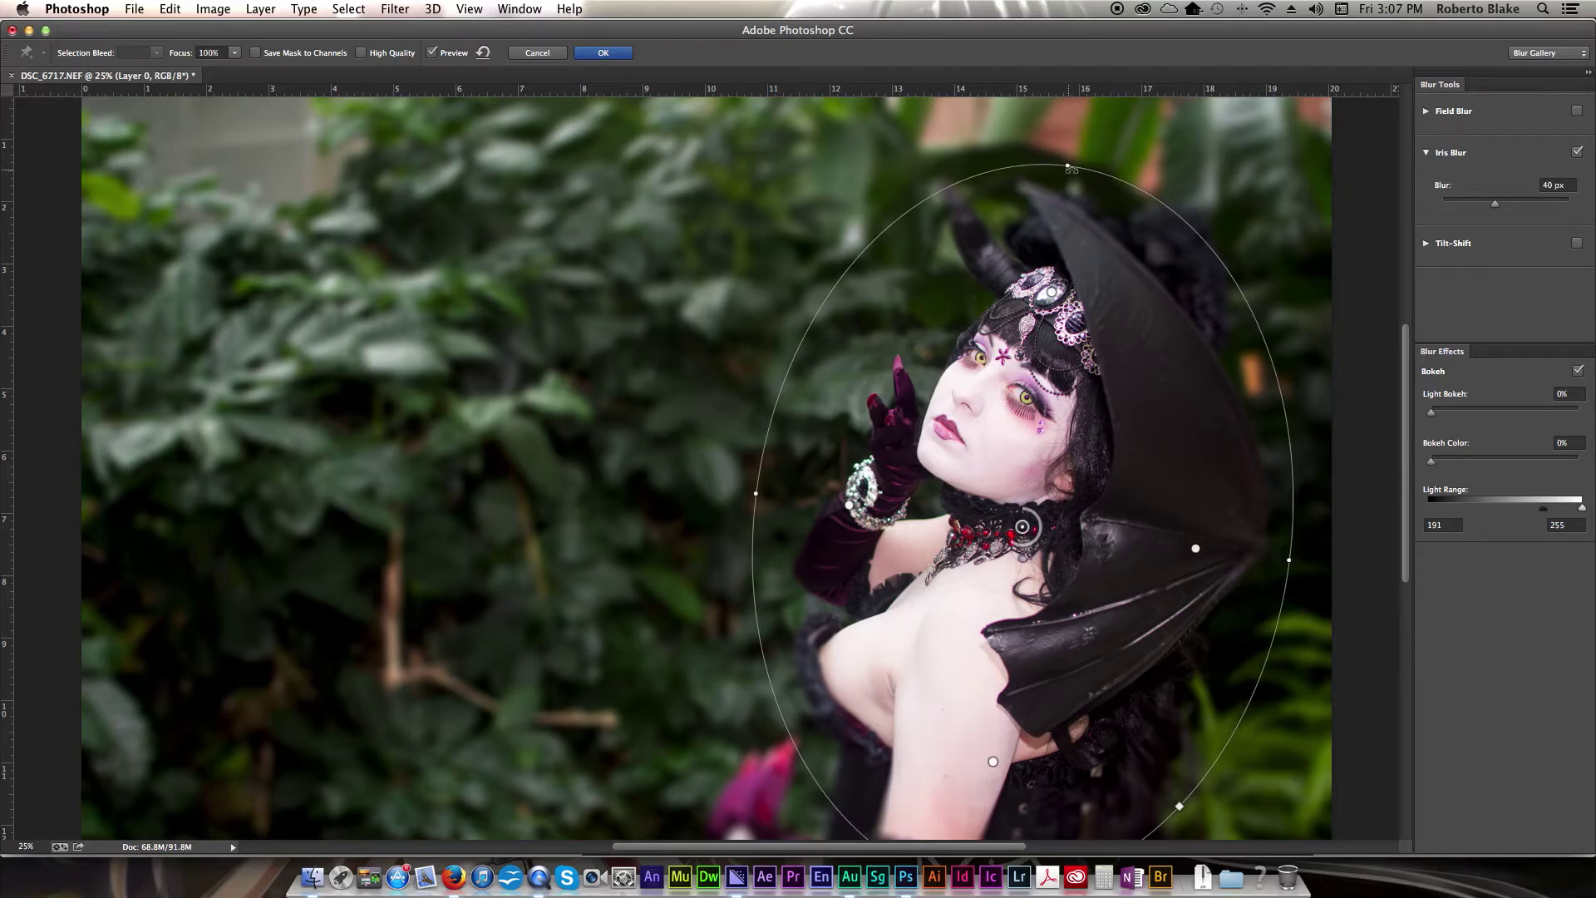
{"action": "left_click_drag", "start_coordinate": [1051, 165], "coordinate": [1054, 140]}
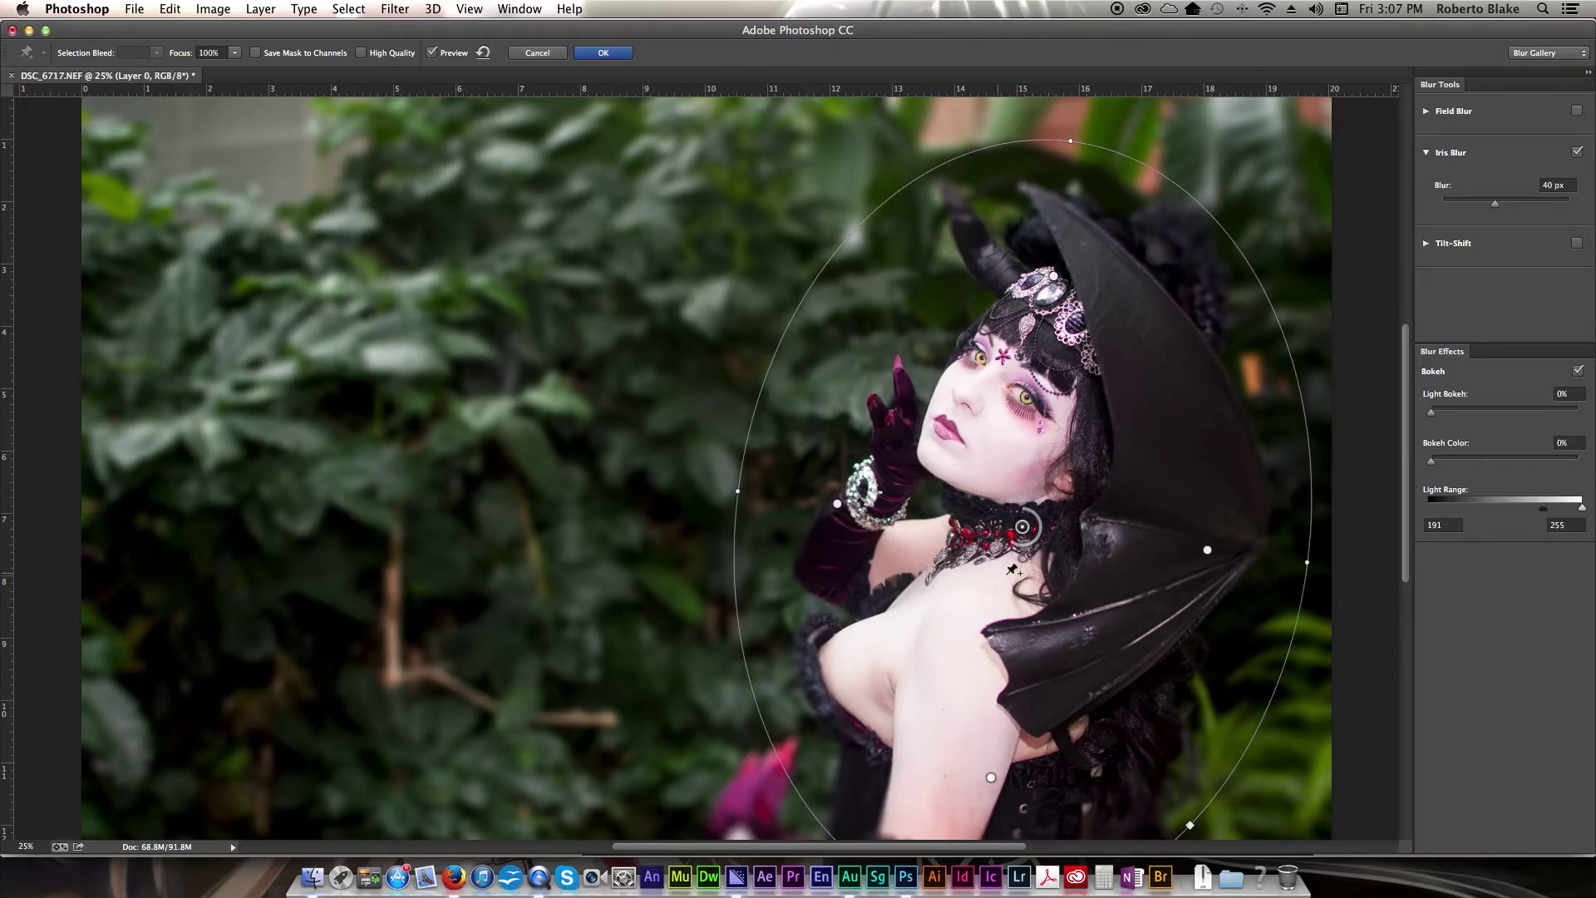
{"action": "scroll", "coordinate": [1058, 565], "scroll_direction": "down", "scroll_amount": 5}
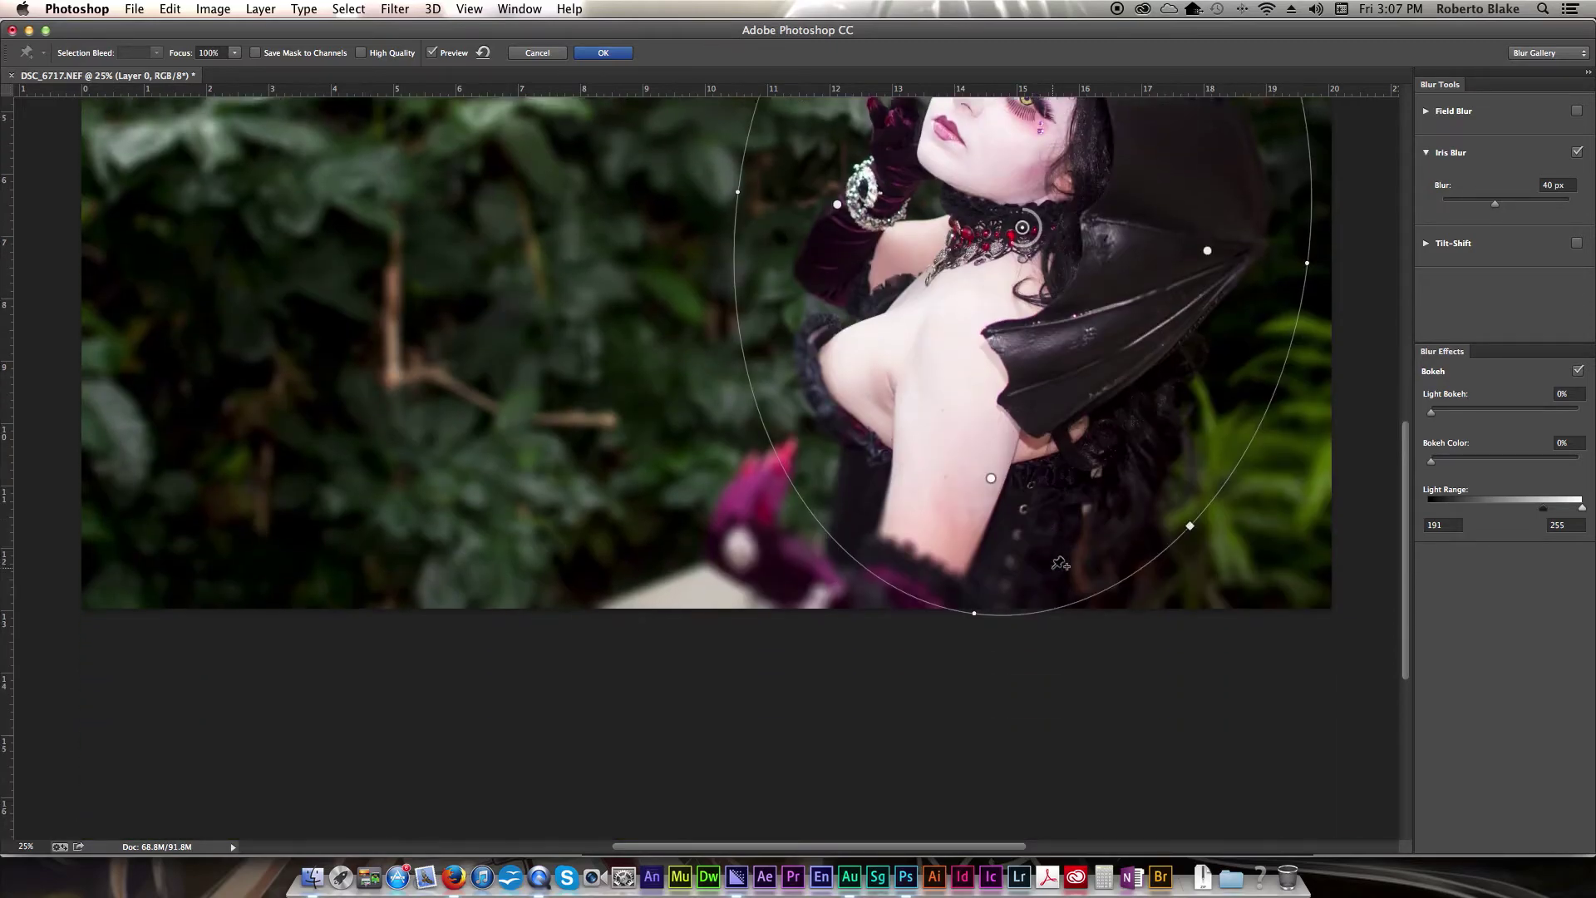
{"action": "scroll", "coordinate": [1060, 564], "scroll_direction": "up", "scroll_amount": 5}
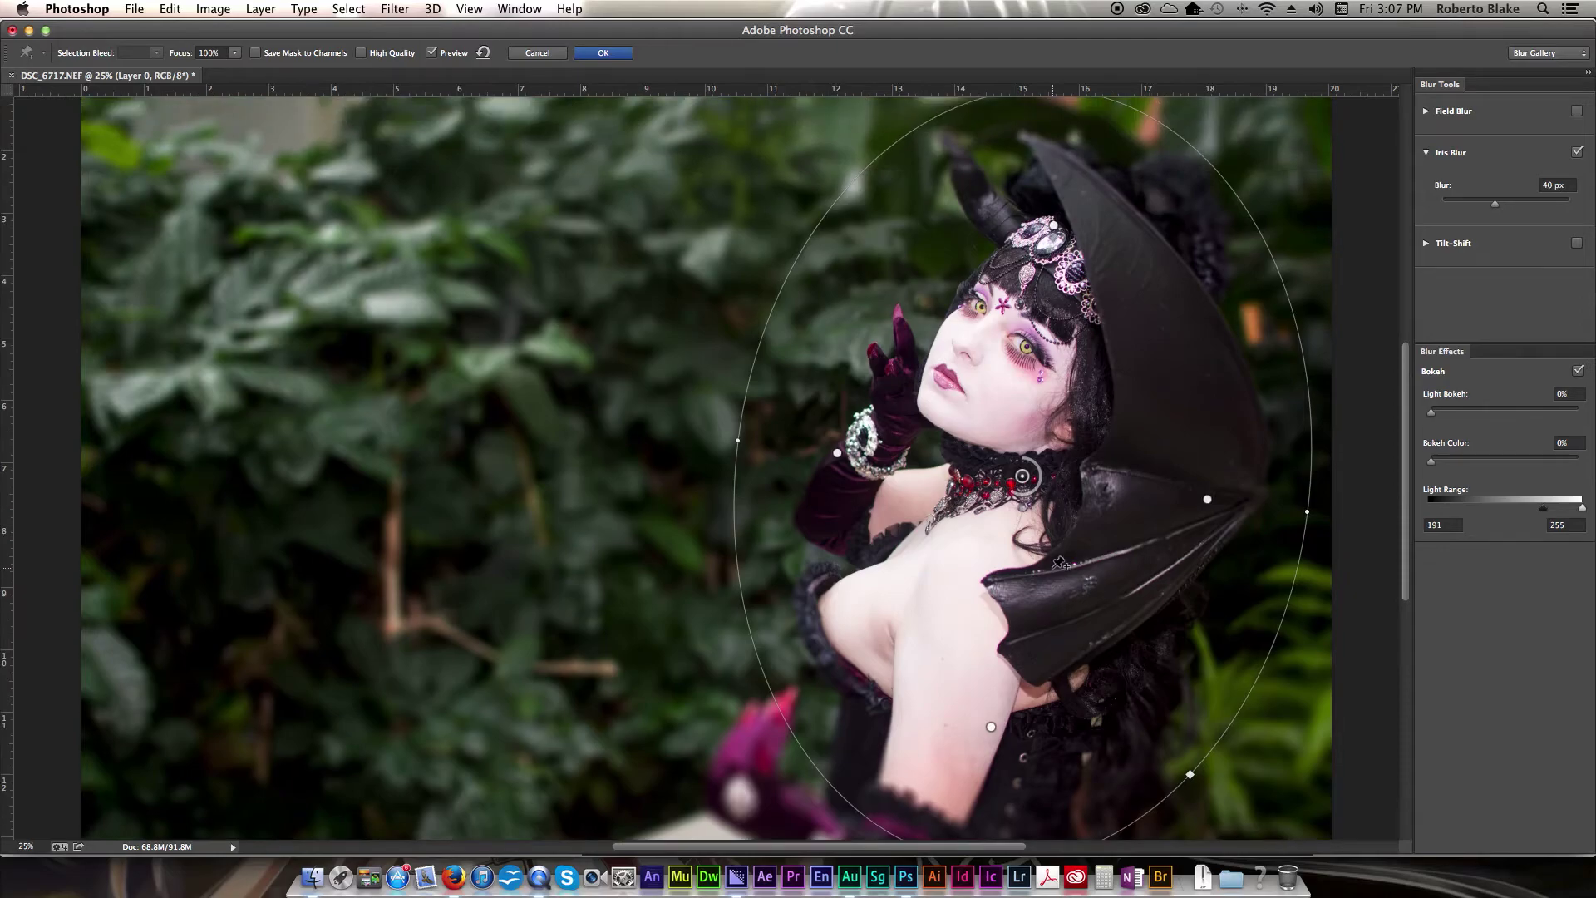
{"action": "scroll", "coordinate": [1061, 563], "scroll_direction": "up", "scroll_amount": 1}
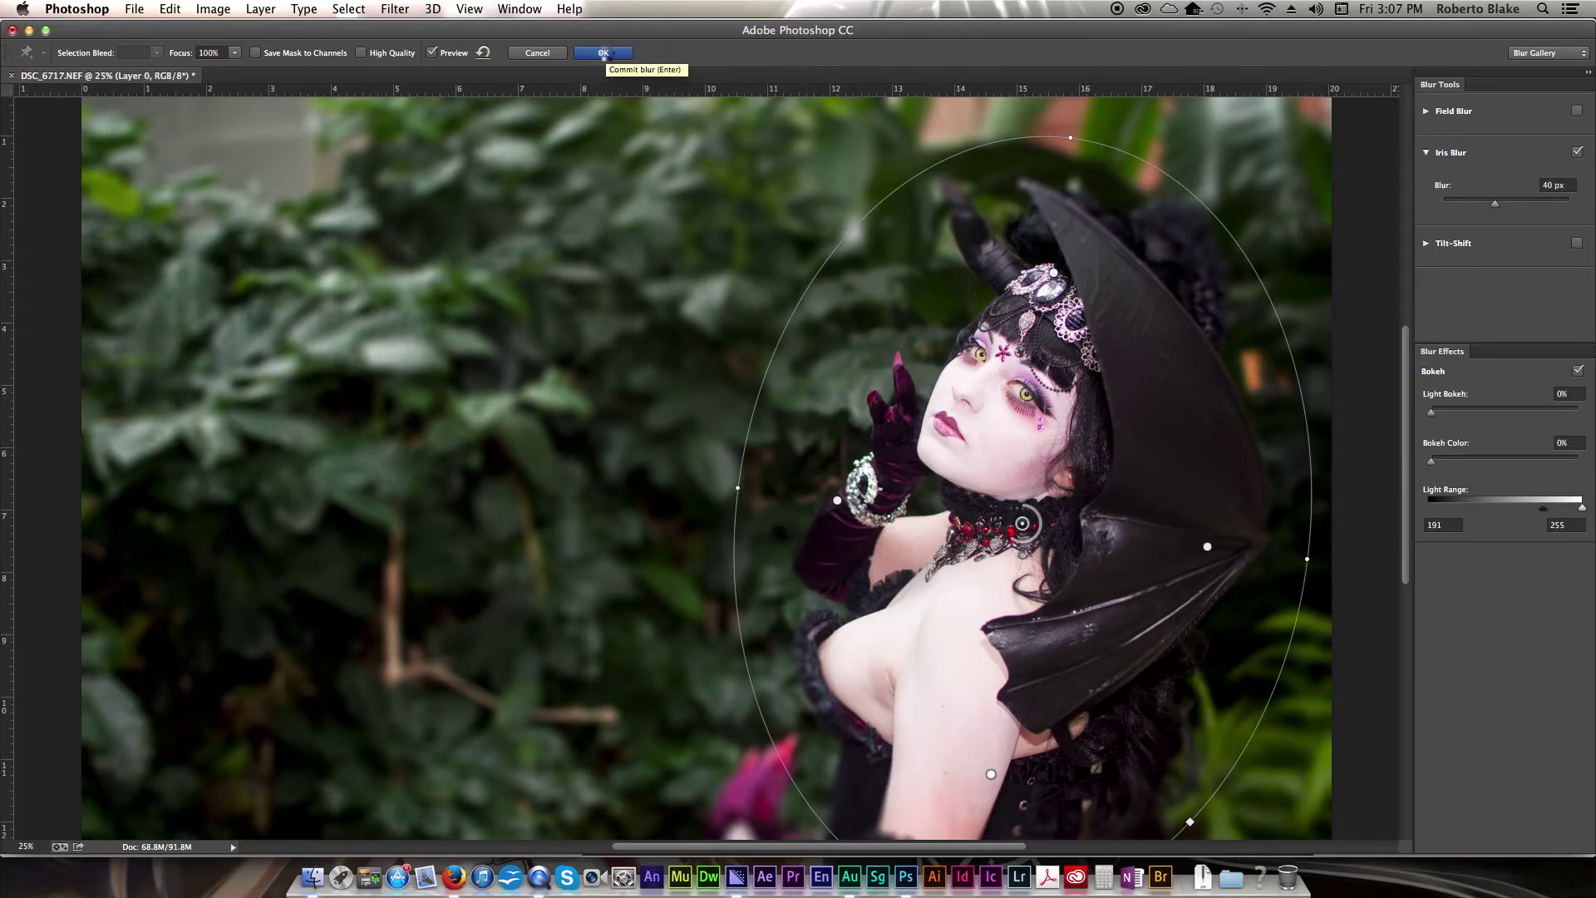
Step: Commit the 40 px Iris Blur with OK, storing it as a Blur Gallery smart filter on Layer 0
{"action": "left_click", "coordinate": [604, 53]}
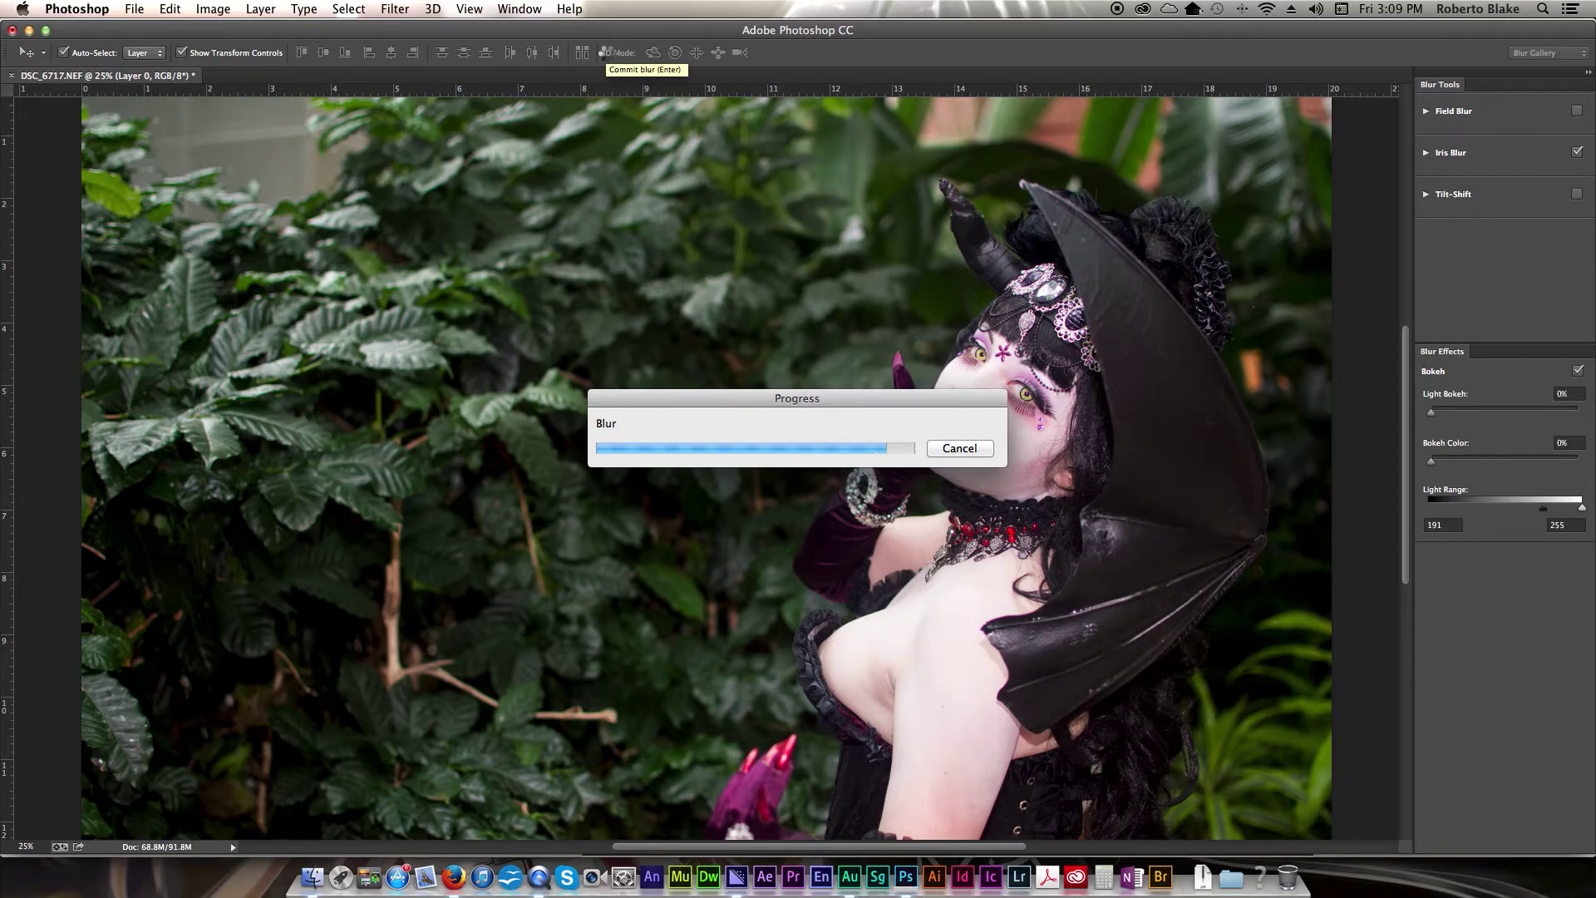
{"action": "left_click", "coordinate": [611, 56]}
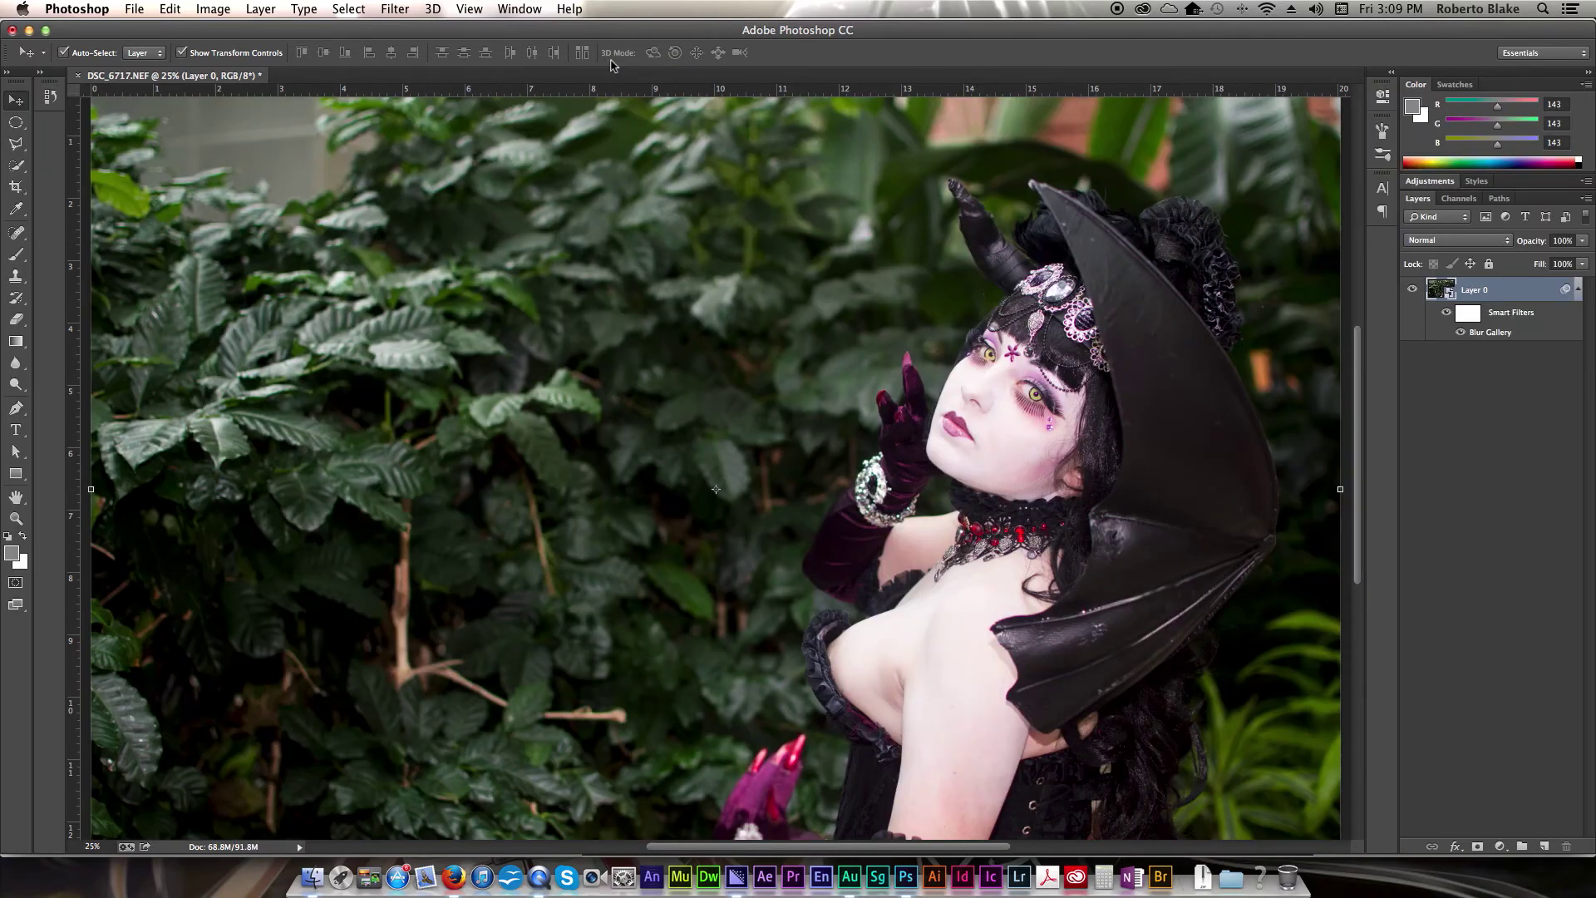